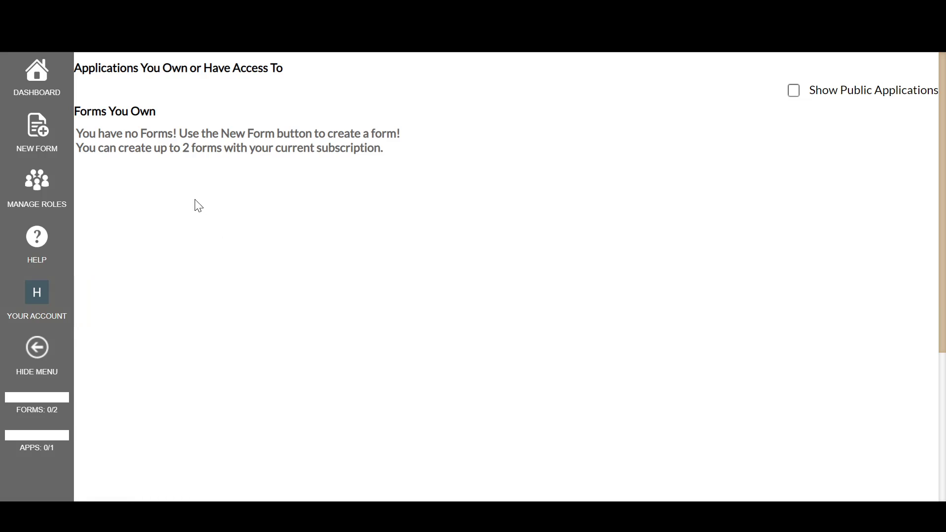
- Create and save a new form named "Contact Us", keeping the default settings, including breadcrumbs enabled
click(51, 145)
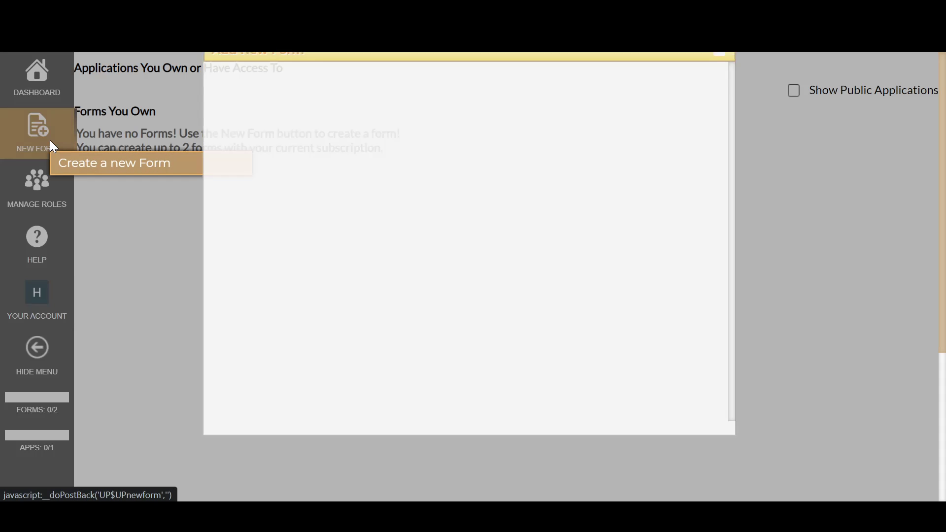
click(351, 225)
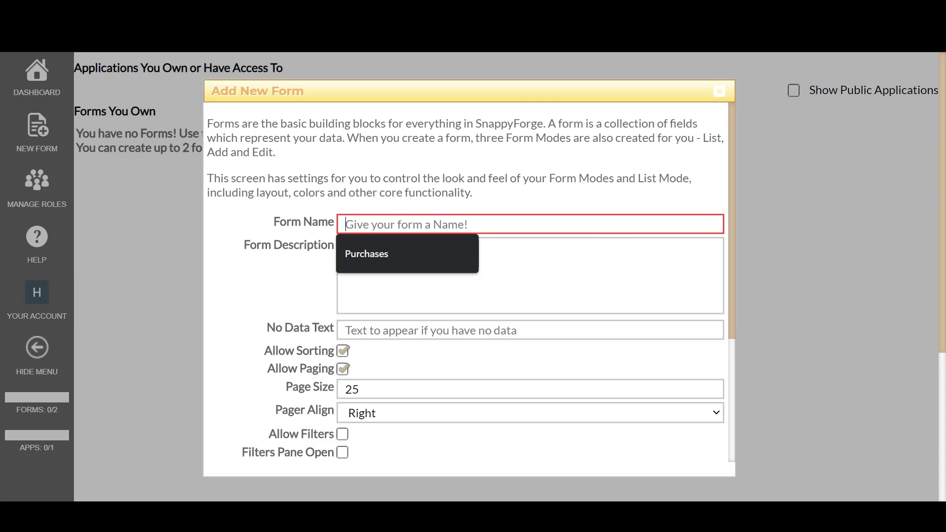
text(Contact Us)
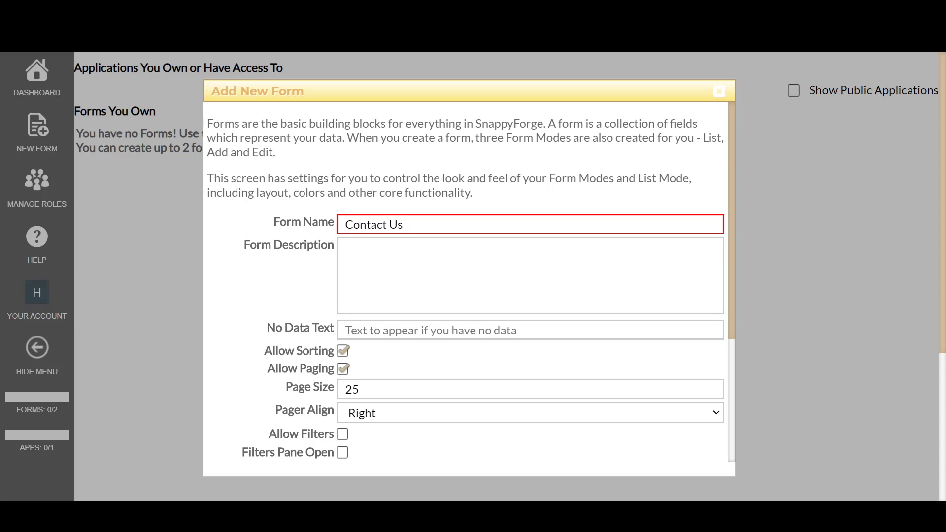
scroll(466, 281, down, 2)
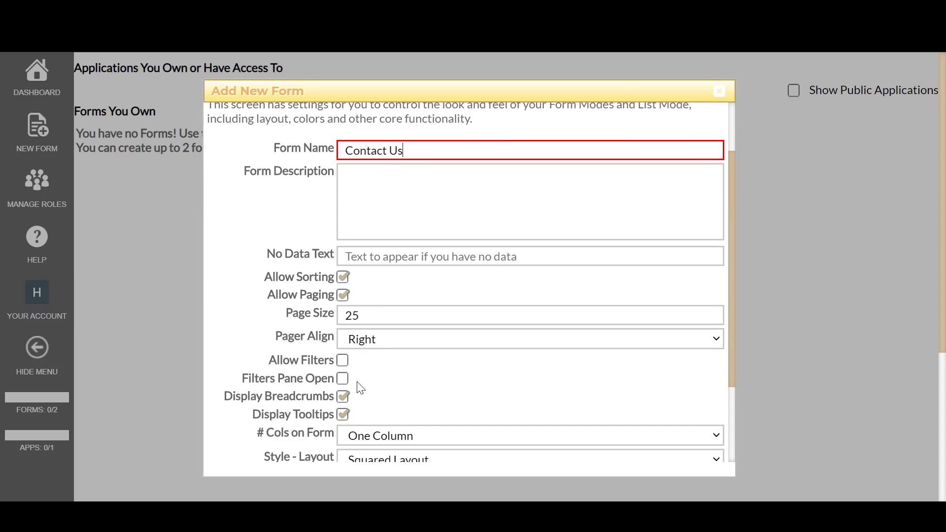
click(344, 398)
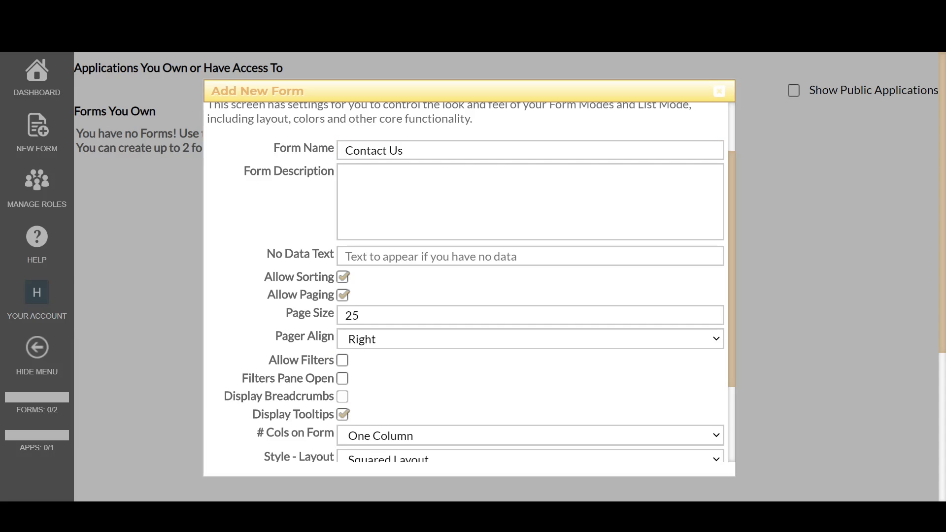
click(346, 399)
scroll(365, 383, down, 3)
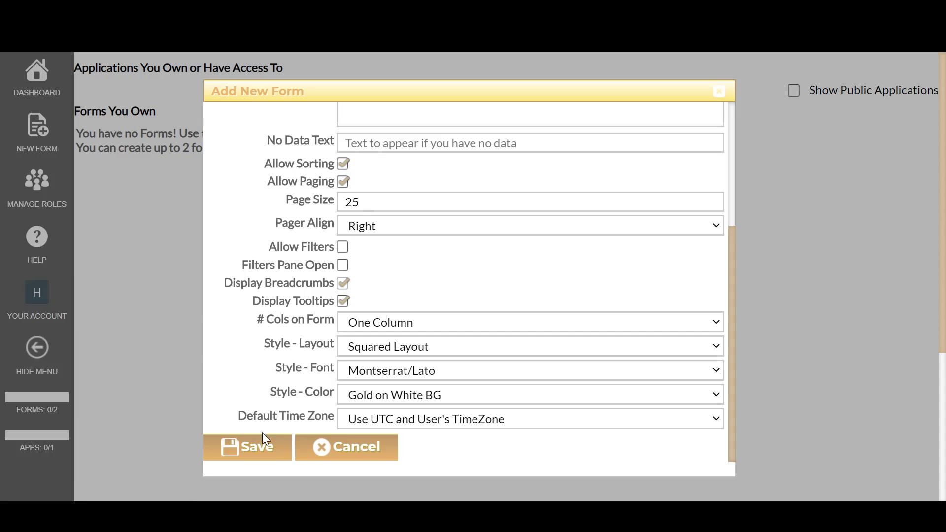
click(258, 451)
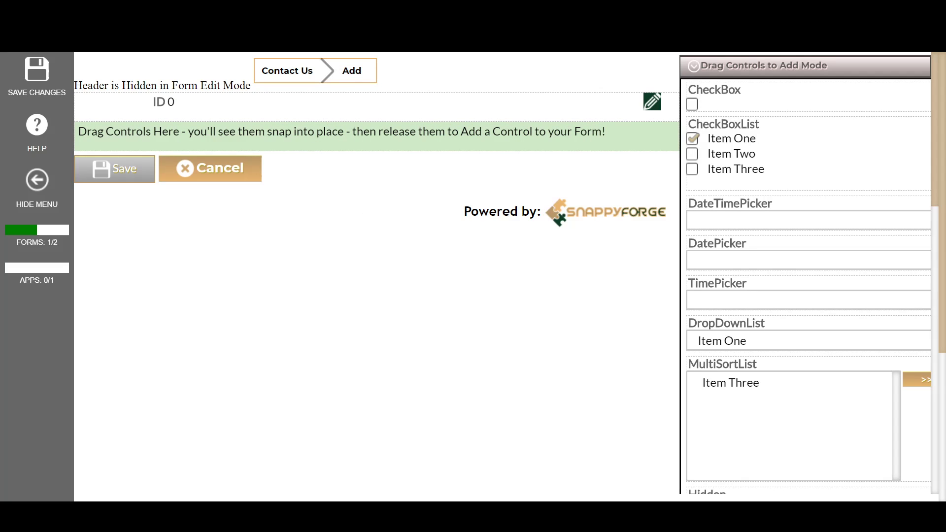
drag(82, 86, 245, 85)
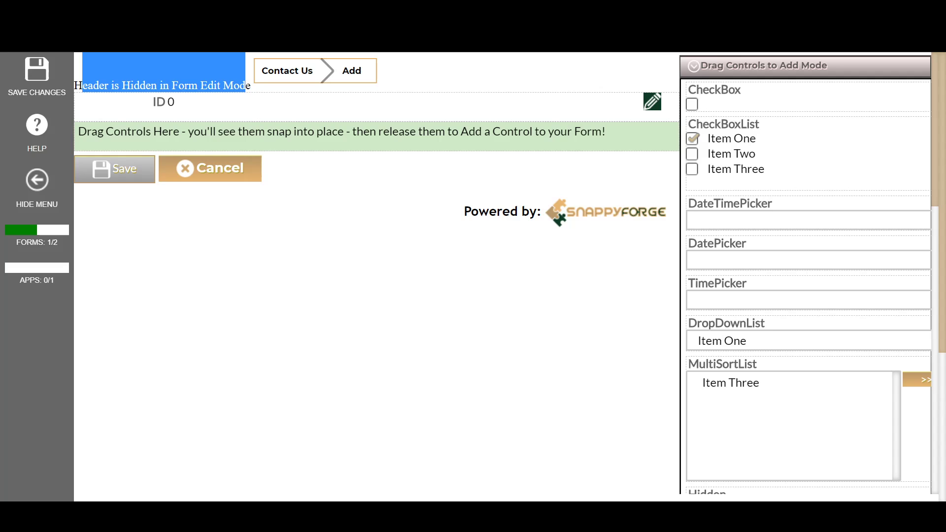
click(245, 86)
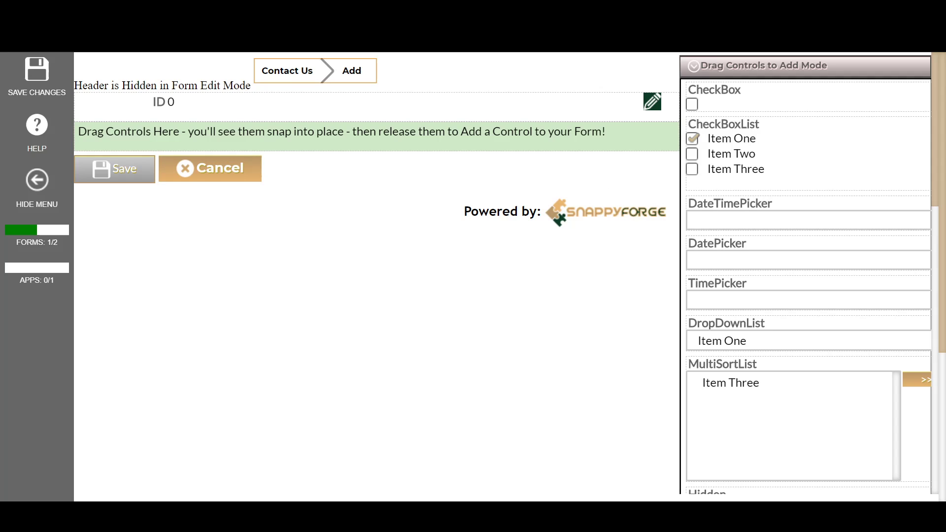
- Add a TextBox control to the form's Add mode and name the field "Your Name"
scroll(833, 247, down, 8)
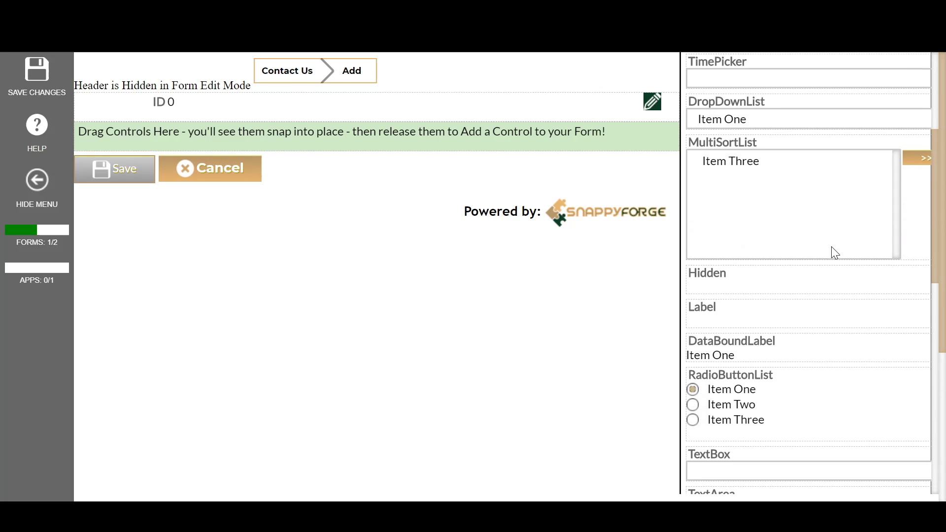
scroll(828, 260, down, 2)
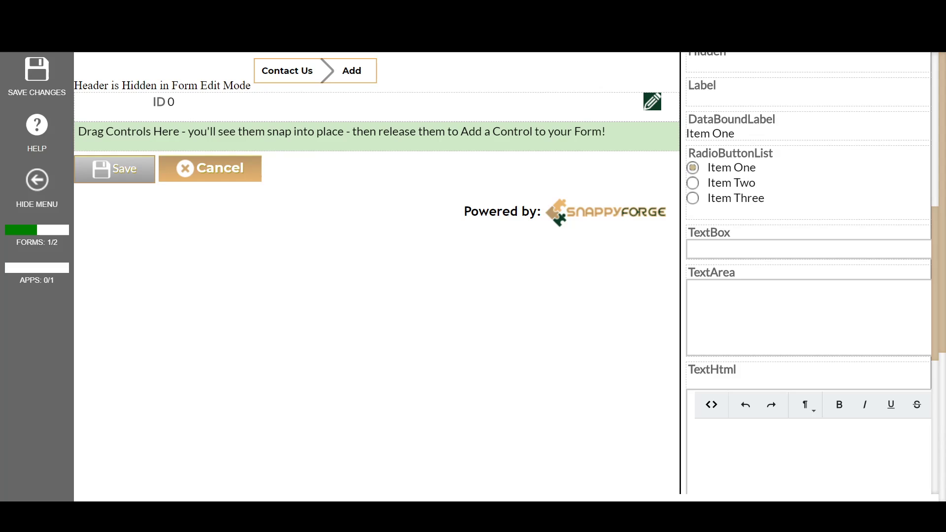
drag(710, 232, 275, 126)
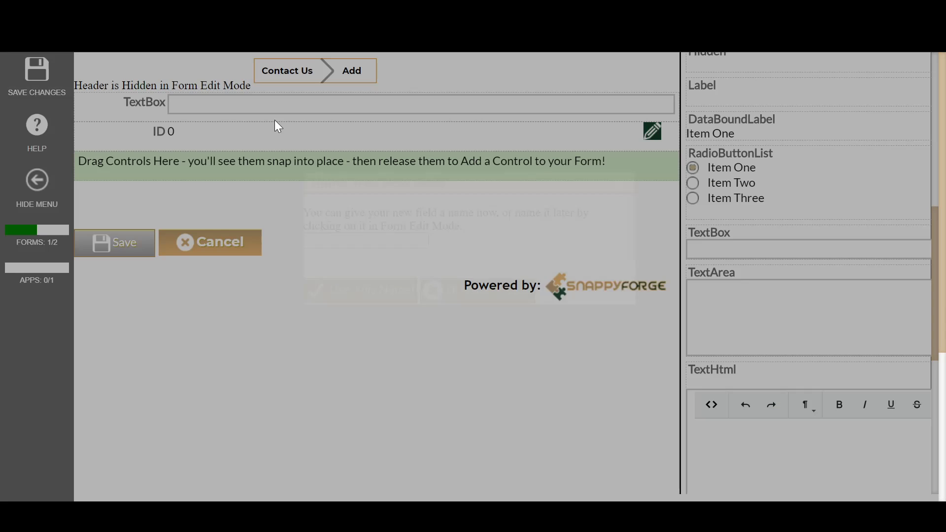
click(345, 293)
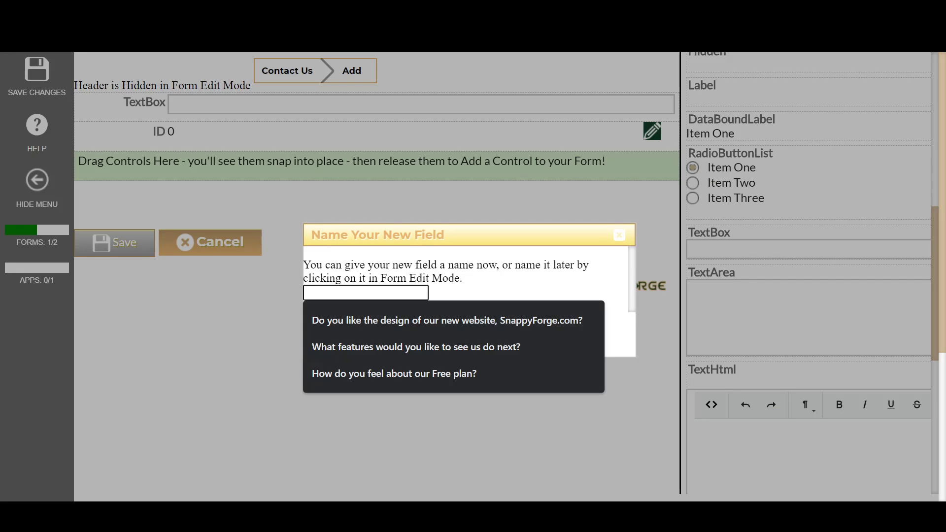
text(You)
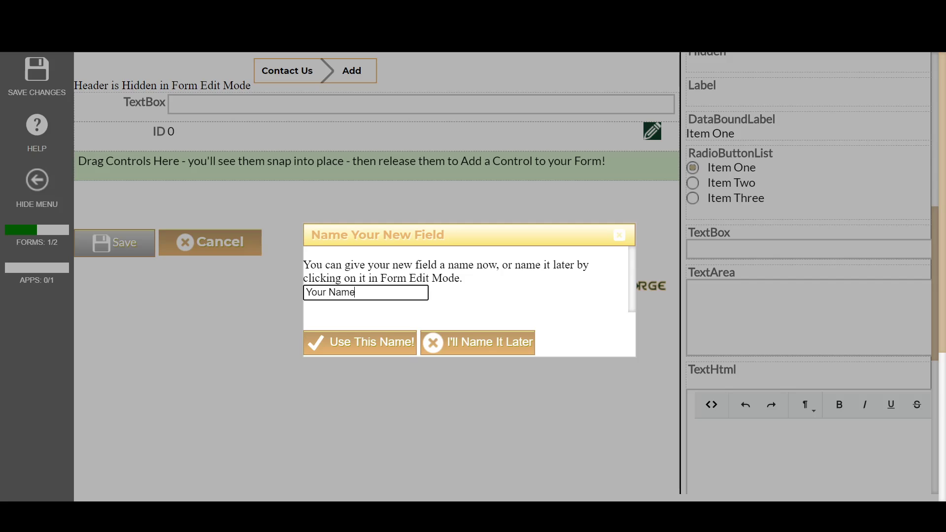
text(r Name)
click(371, 341)
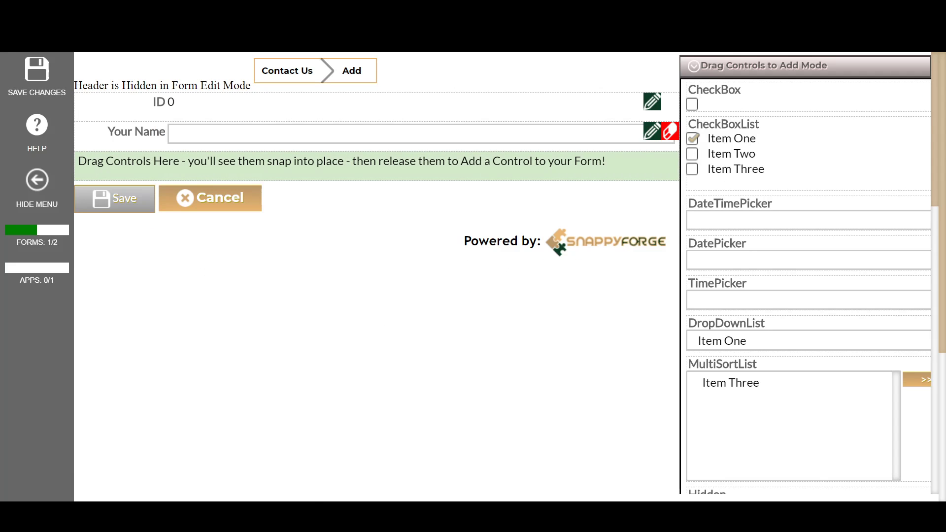
- Add another TextBox control to the form and name the field "Your Email"
scroll(808, 276, down, 9)
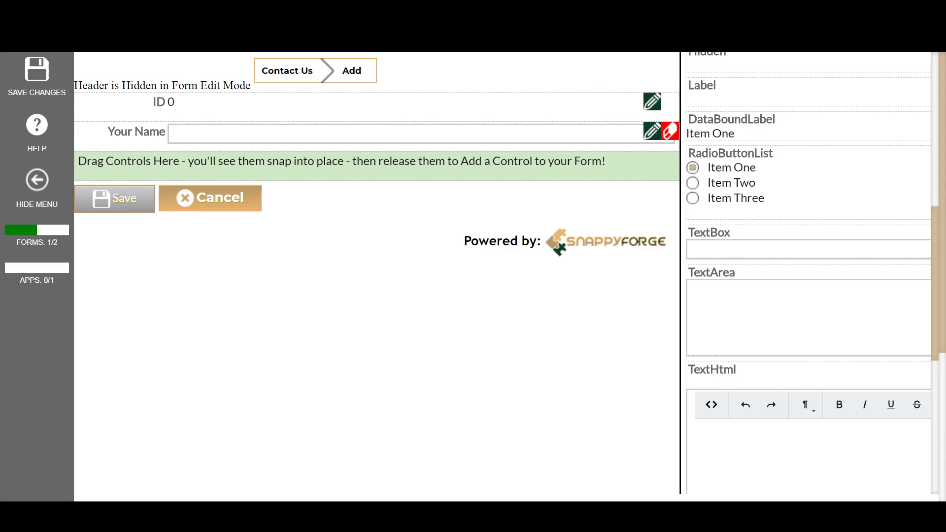
drag(710, 234, 270, 148)
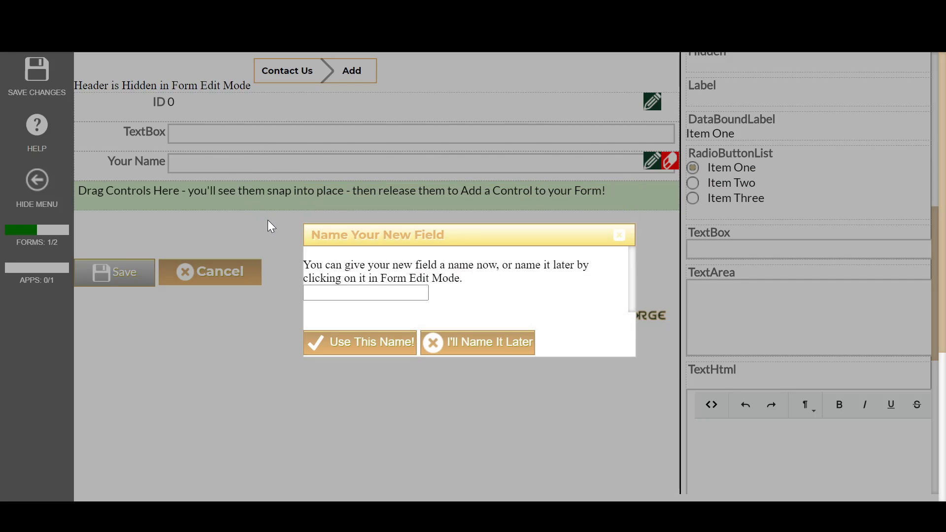
click(366, 293)
text(Your Email)
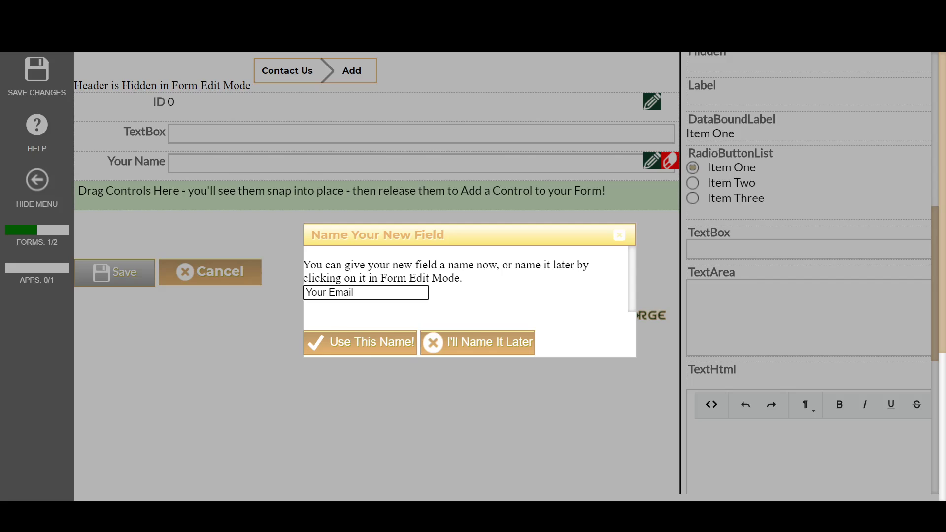
click(372, 342)
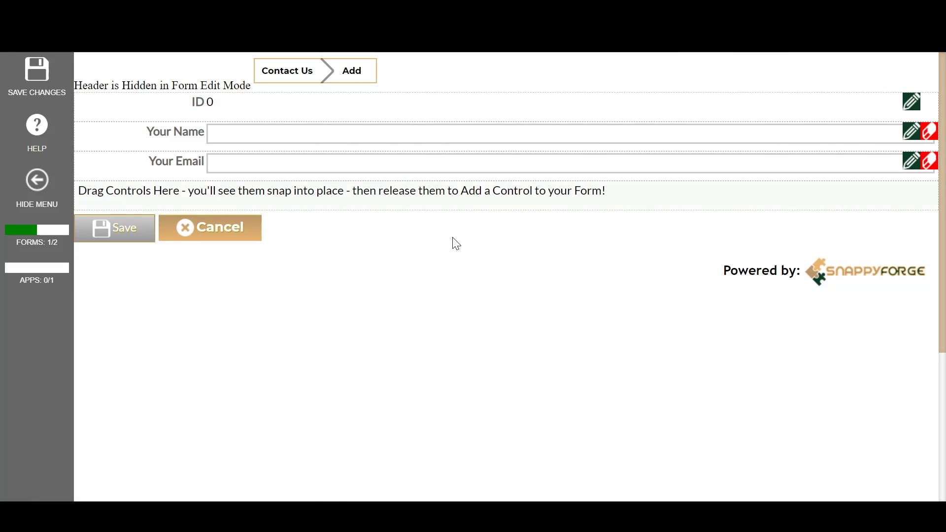
- Add a TextHtml control below the email field and name it "Message"
scroll(708, 234, down, 5)
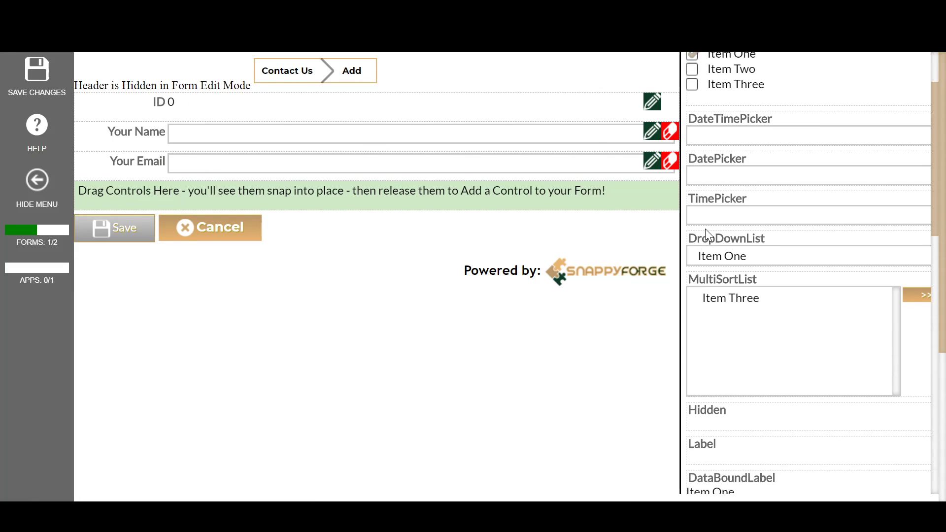
scroll(708, 239, down, 8)
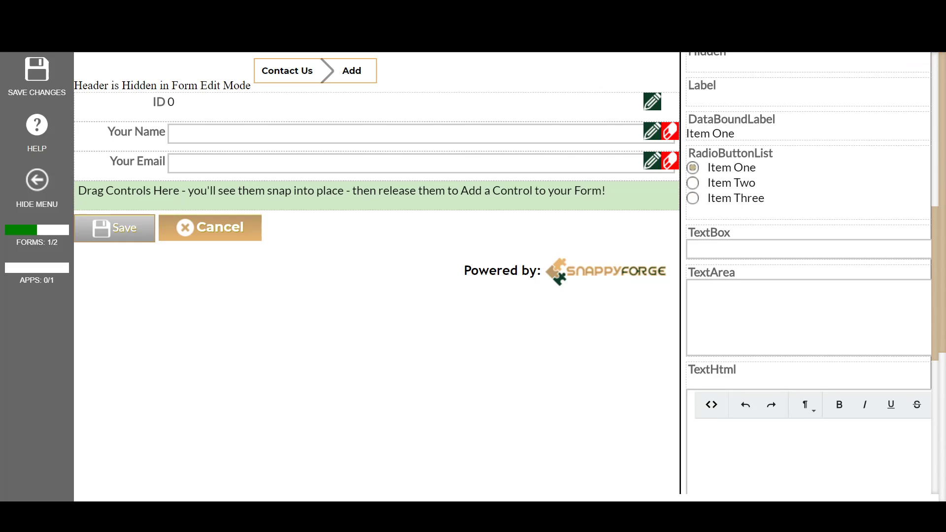
drag(715, 241, 211, 186)
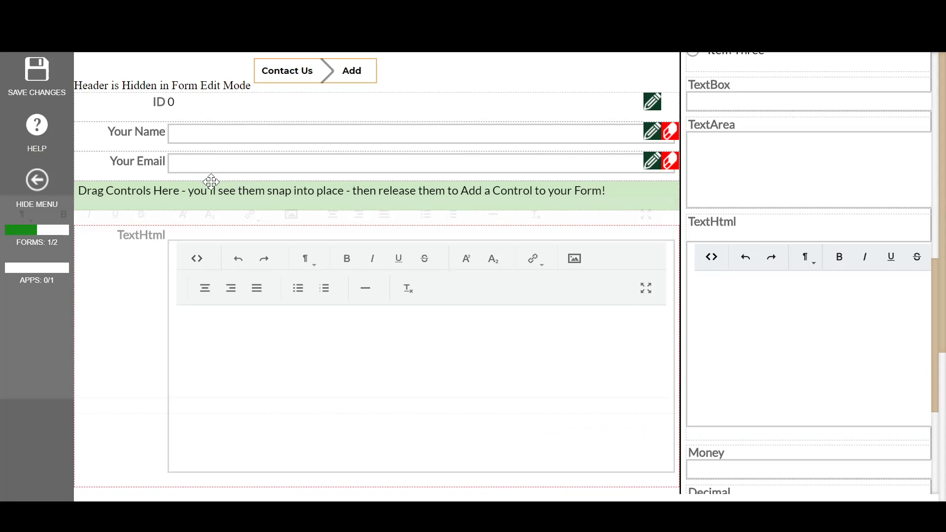
click(366, 293)
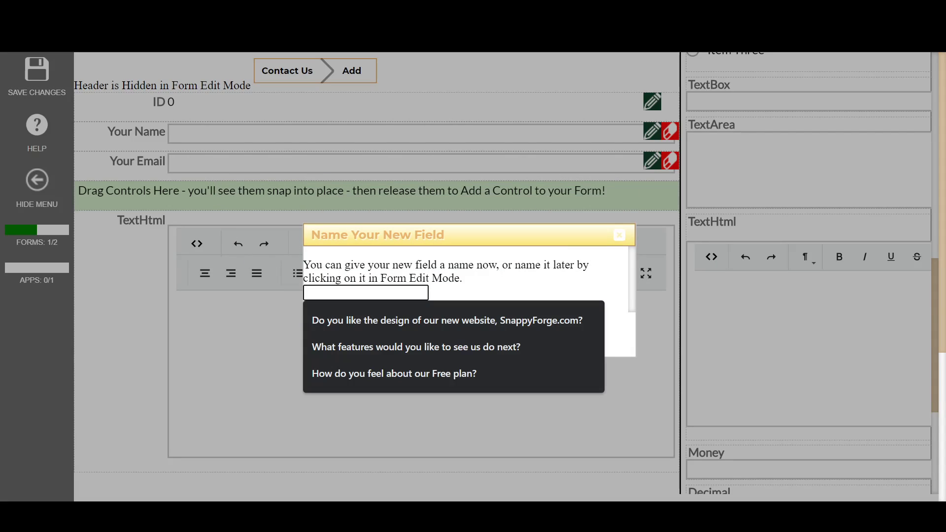
text(Message)
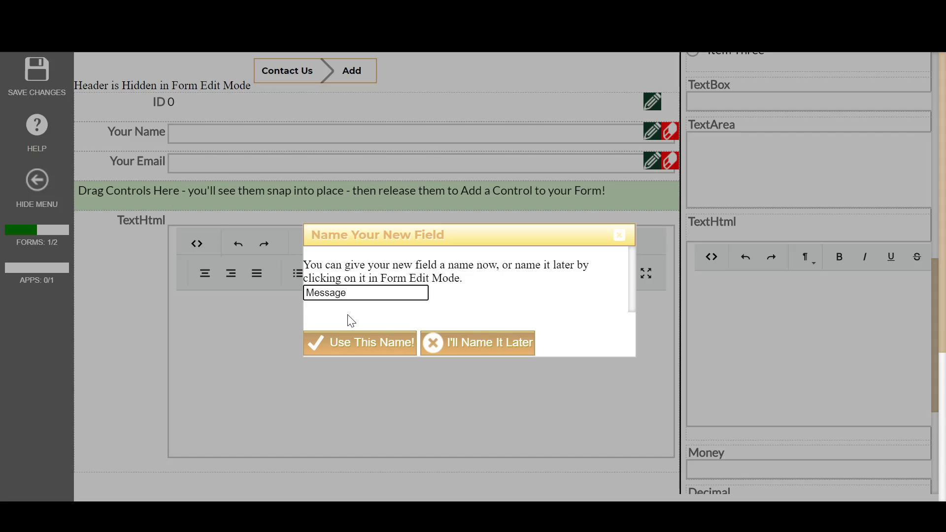
click(353, 344)
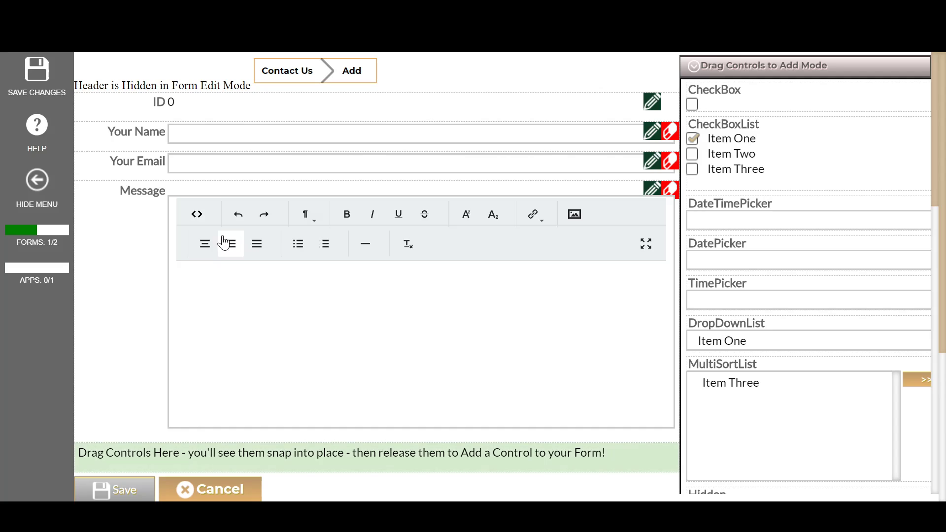
- Set the ID field's control type to Hidden in Add mode and save the control
click(652, 105)
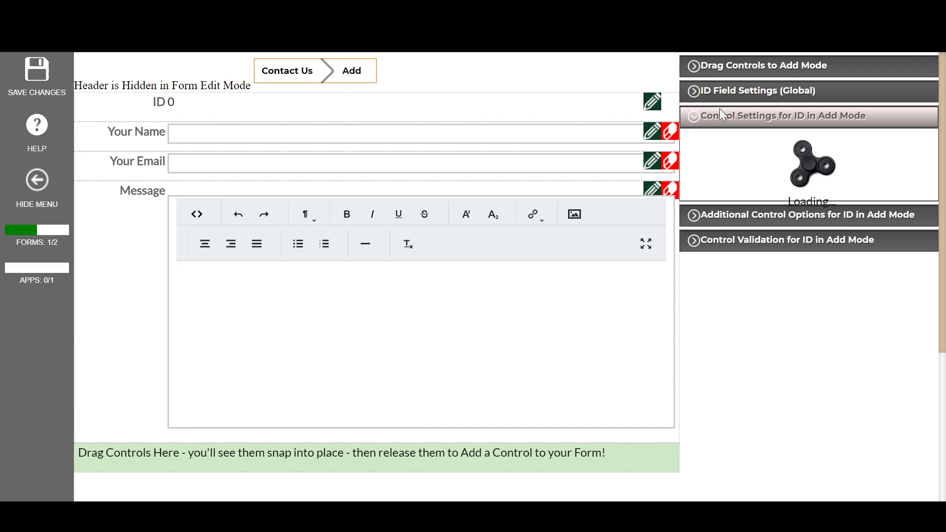
click(729, 320)
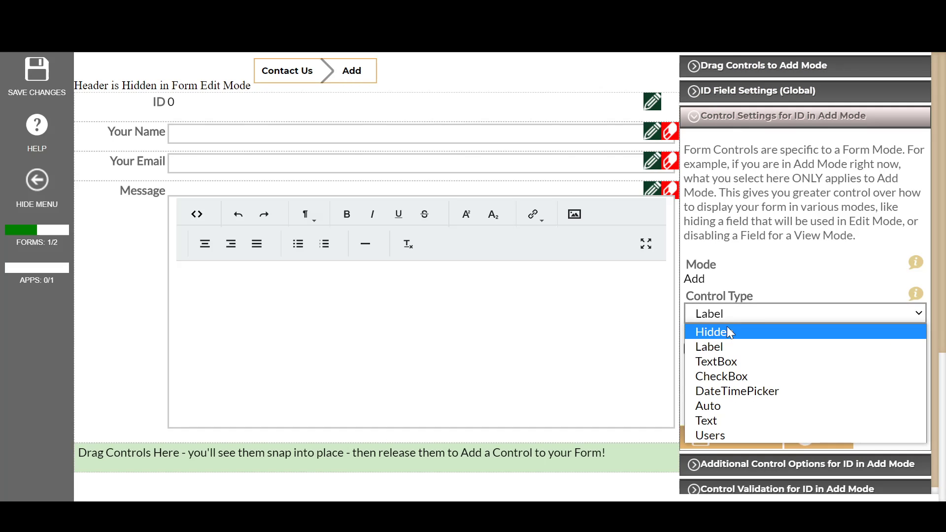
click(728, 329)
click(720, 433)
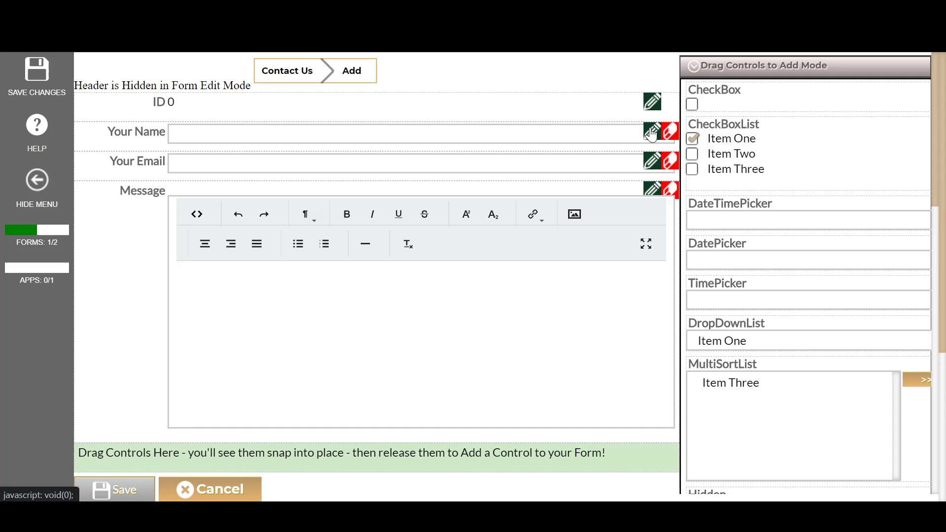
- Give the Your Name field the placeholder "Please enter your name", save it and copy the setting to all other modes
click(651, 132)
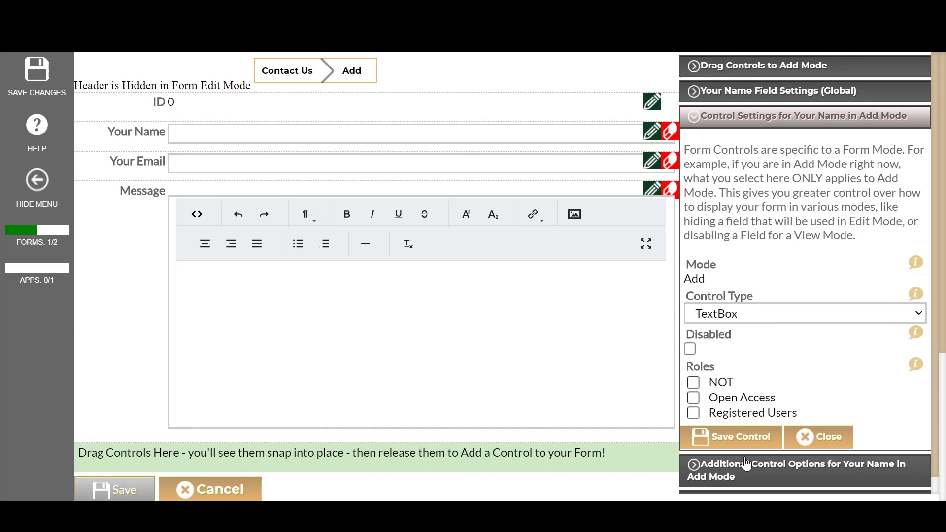
scroll(744, 458, down, 1)
click(735, 448)
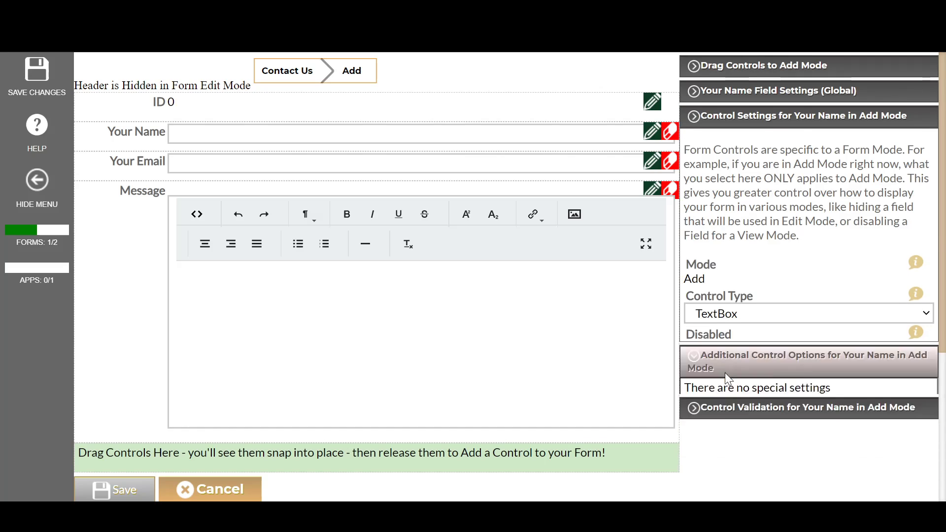
click(730, 199)
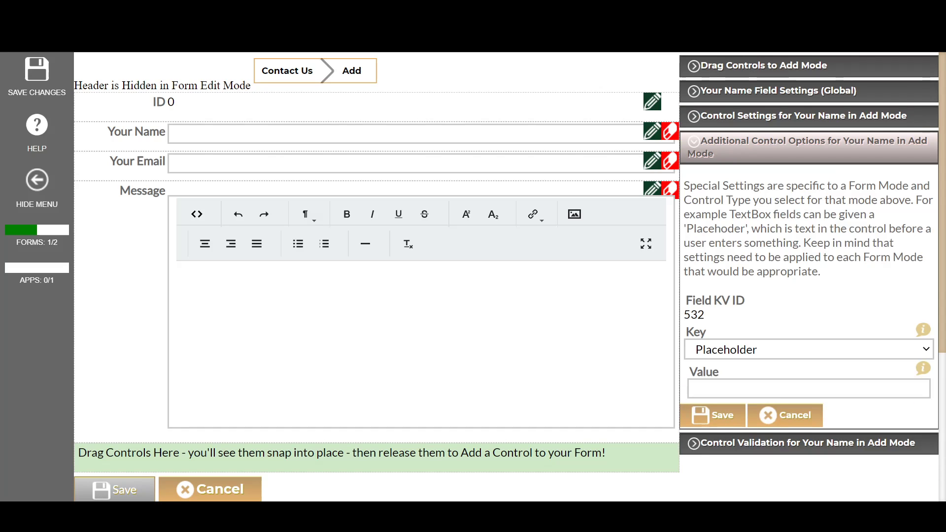
click(720, 389)
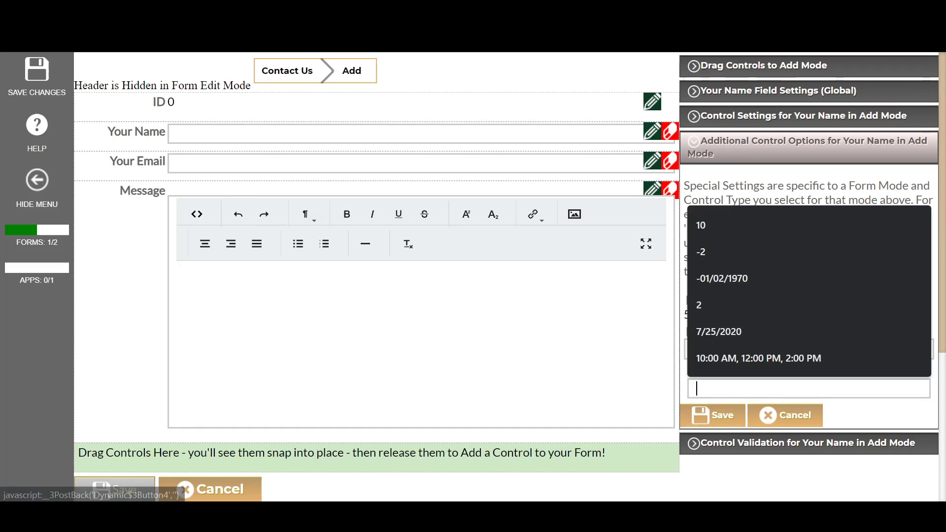
text(Please)
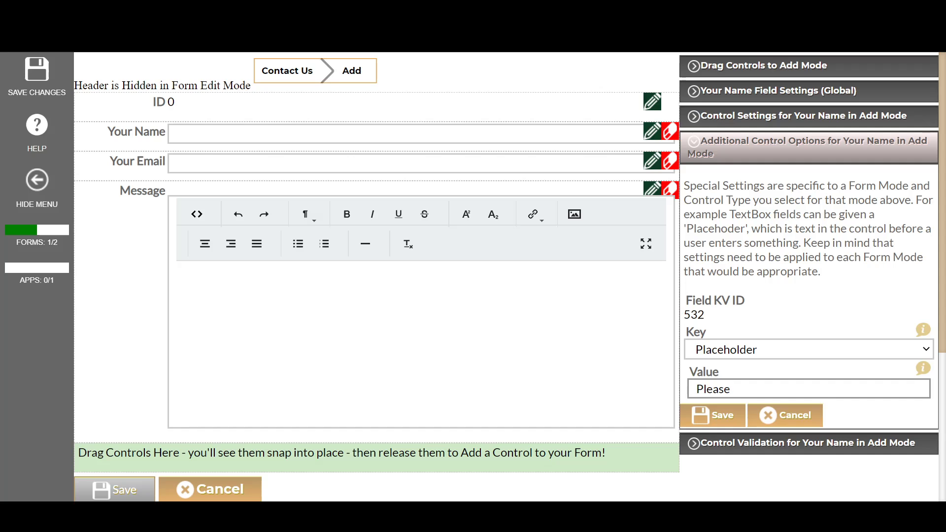
text( enter your name)
click(718, 412)
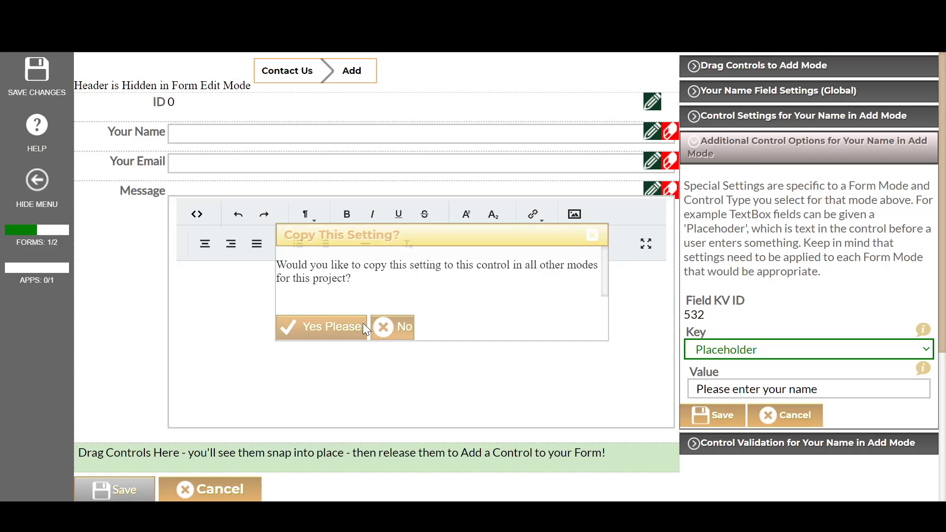
click(363, 323)
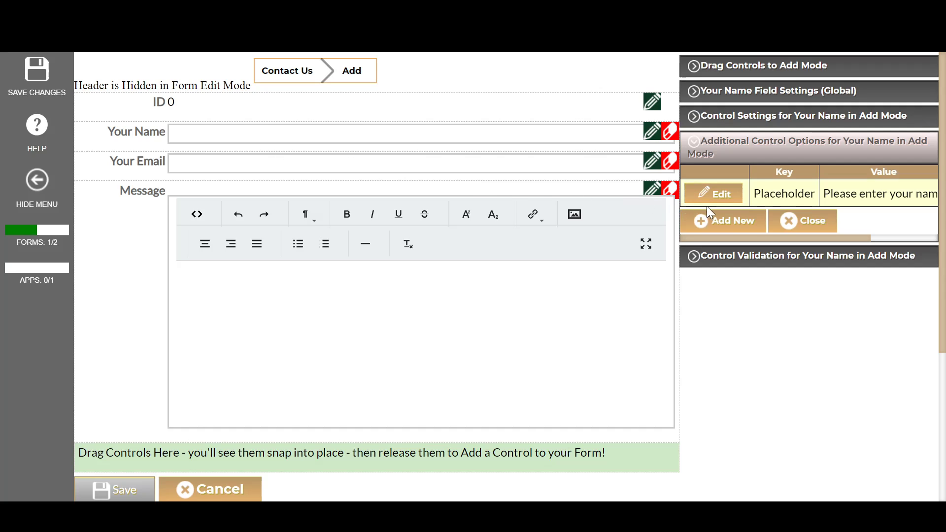
- Add a required validation rule to Your Name with the message "Please enter your name!", and save the rule and the form changes
click(724, 266)
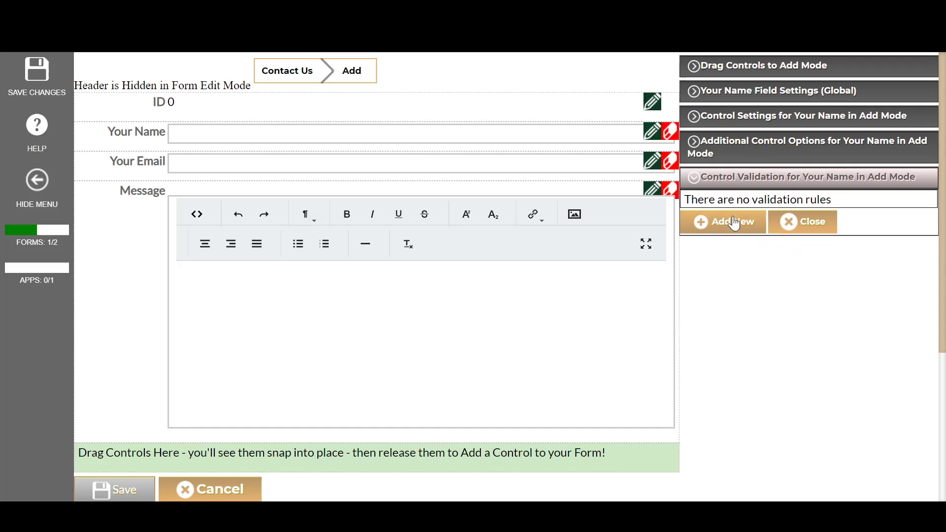
click(733, 224)
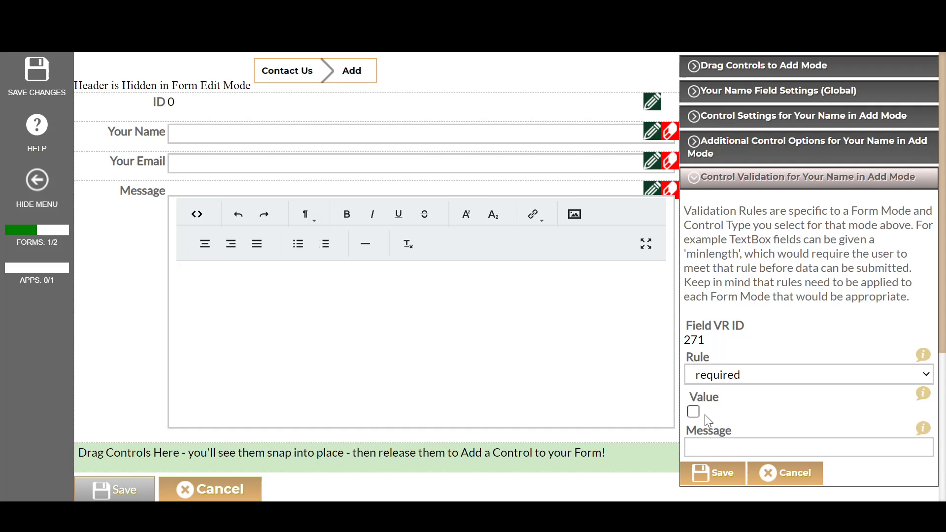
click(694, 414)
click(773, 446)
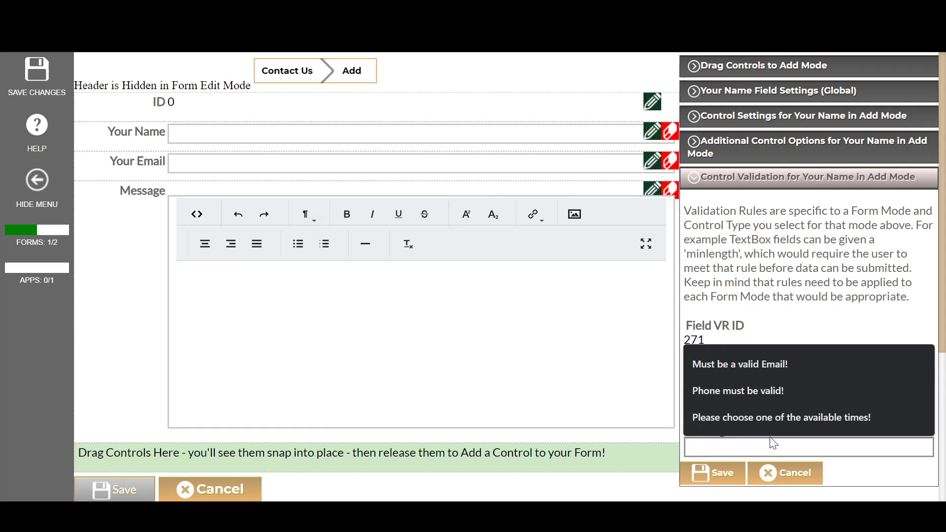
text(Please enter)
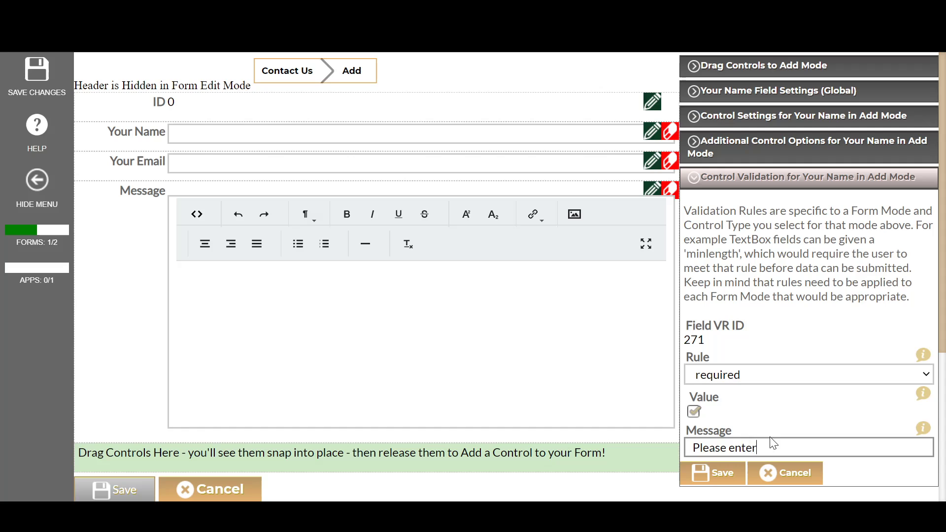
text( your name!)
click(713, 473)
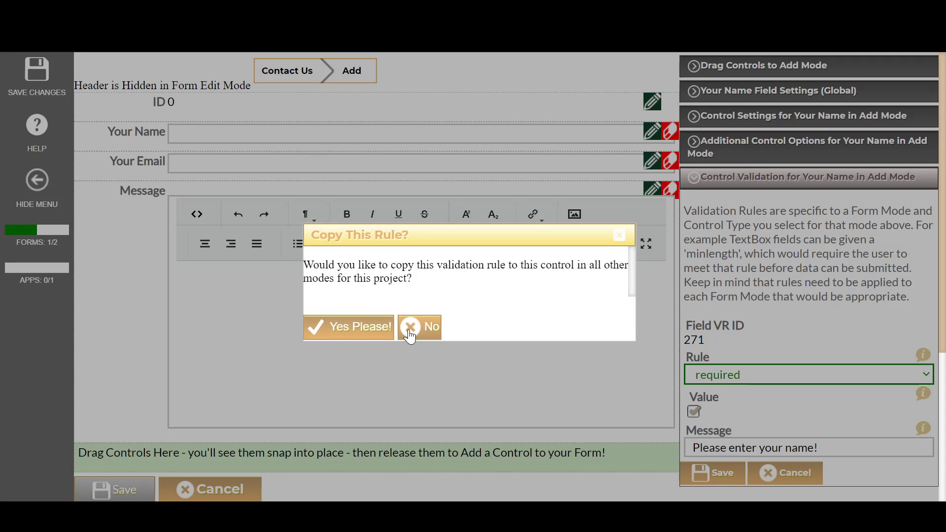
click(409, 333)
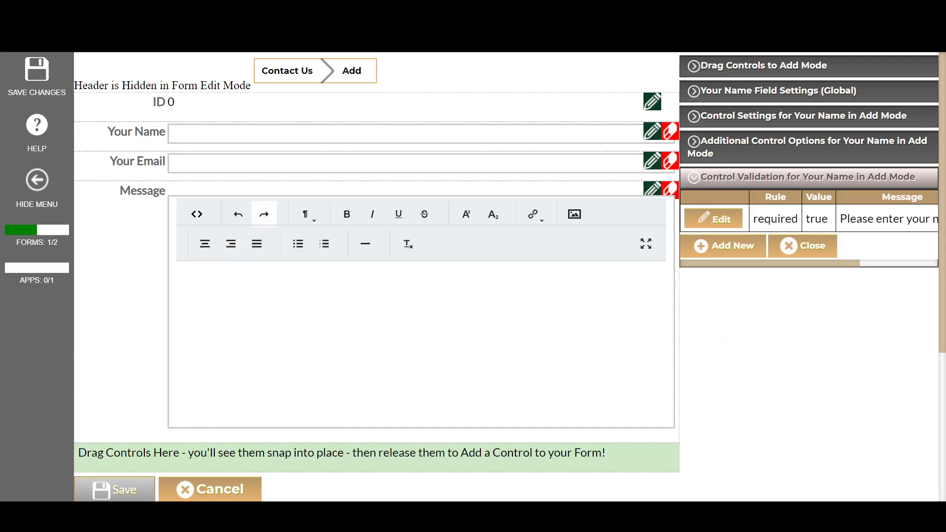
click(37, 74)
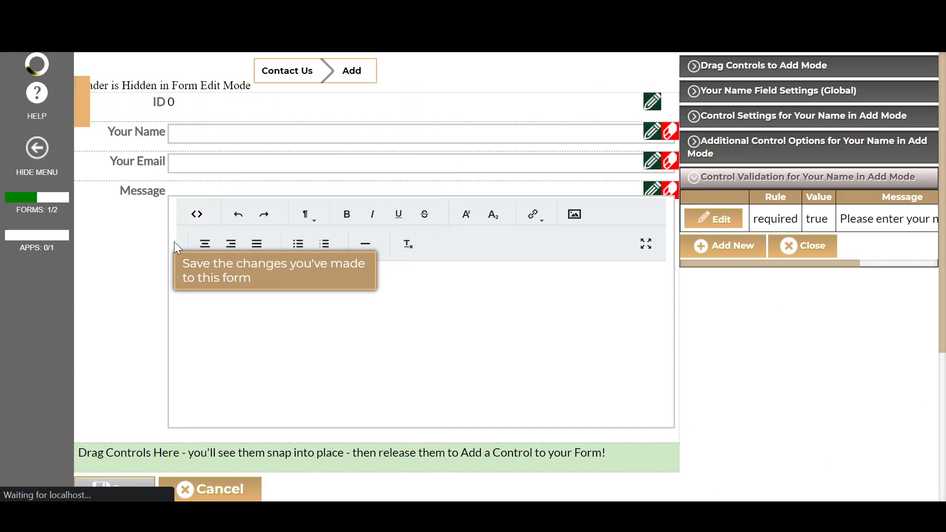
click(151, 132)
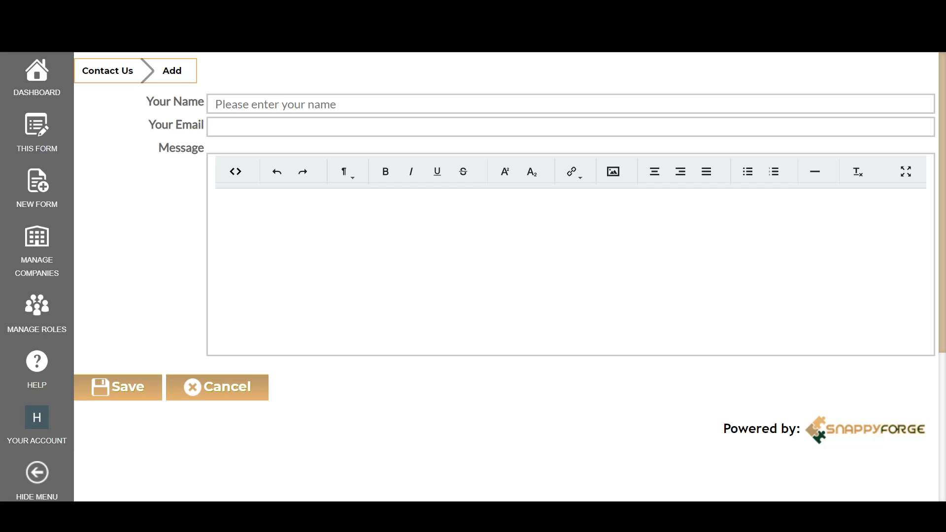
- Autofill the form with a saved contact's details and replace the Your Name entry with "a"
click(215, 105)
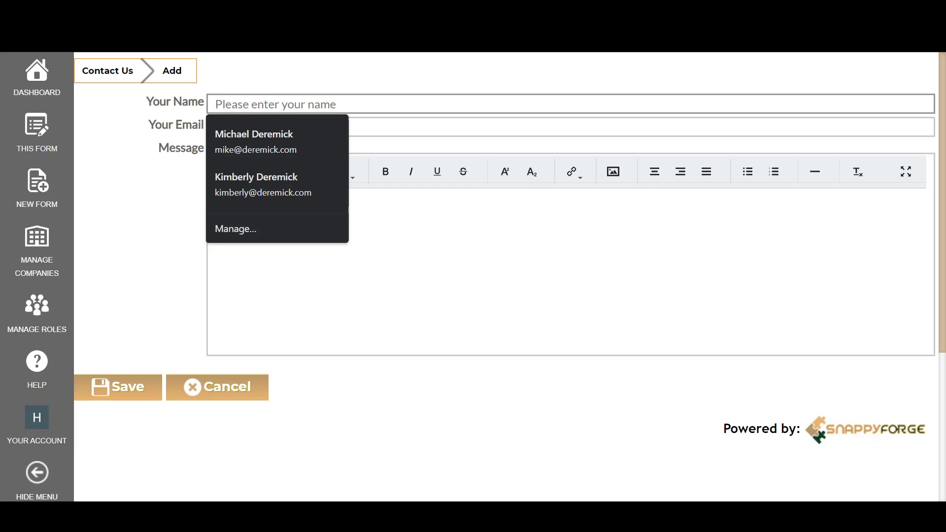
click(260, 134)
click(310, 105)
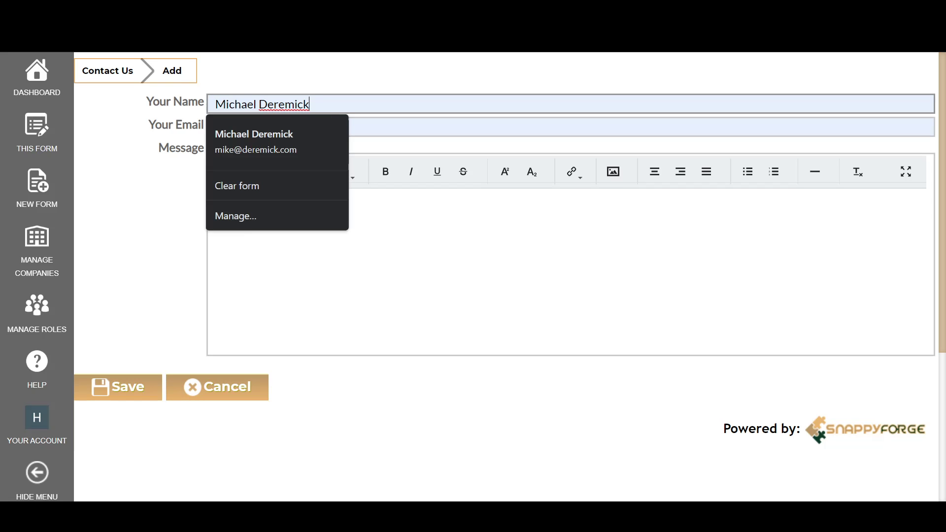
drag(309, 105, 170, 117)
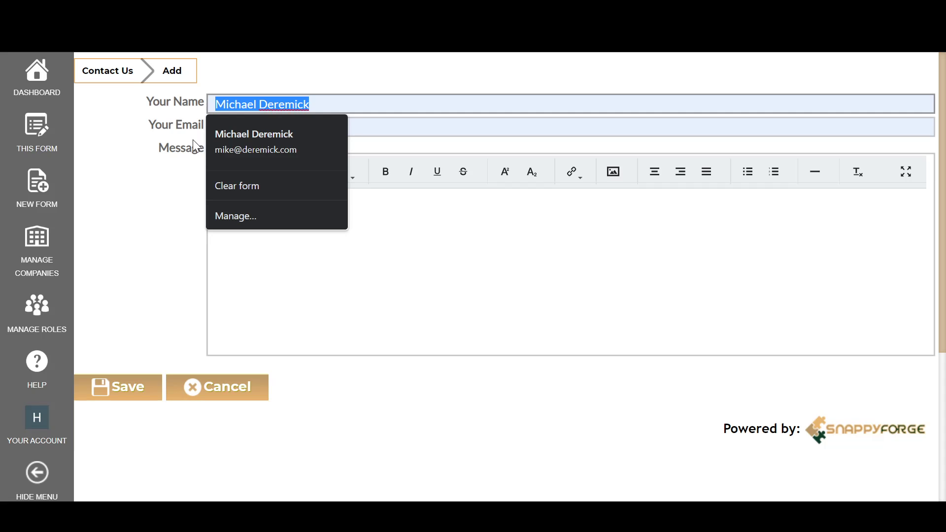
text(a)
key(Tab)
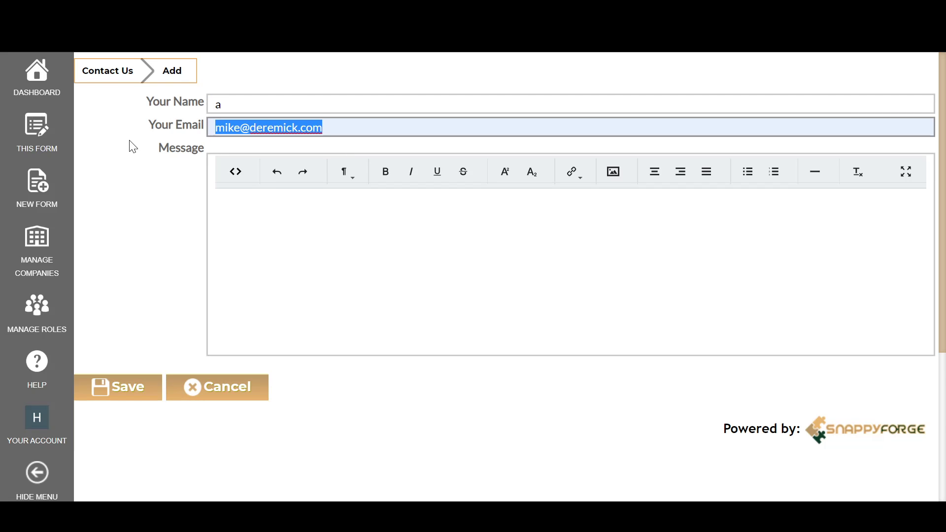
- Clear Your Name and try to save the form without it to test the required rule
key(shift+Tab)
key(BackSpace)
key(Tab)
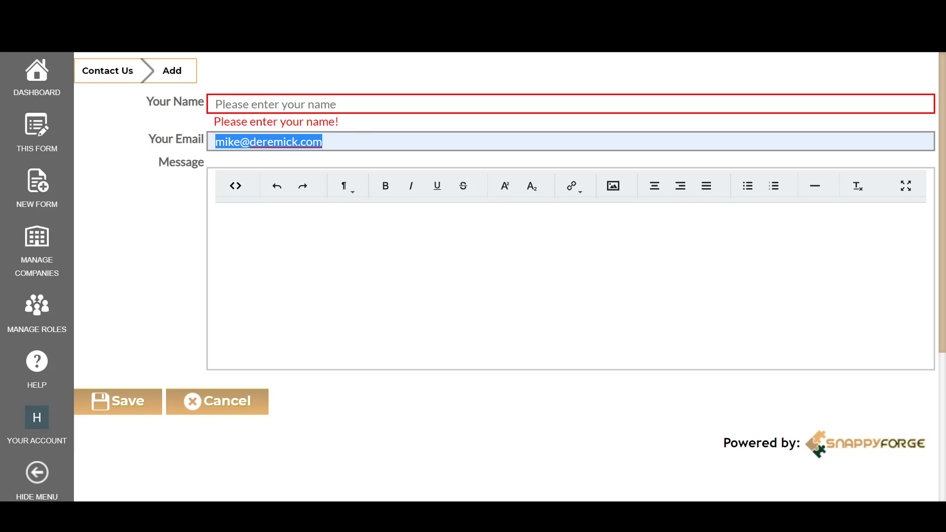
click(339, 105)
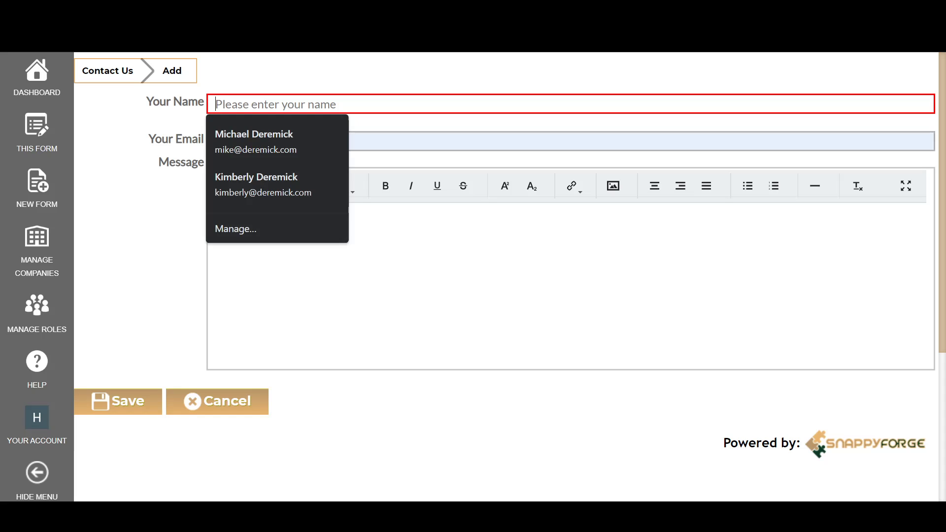
click(368, 122)
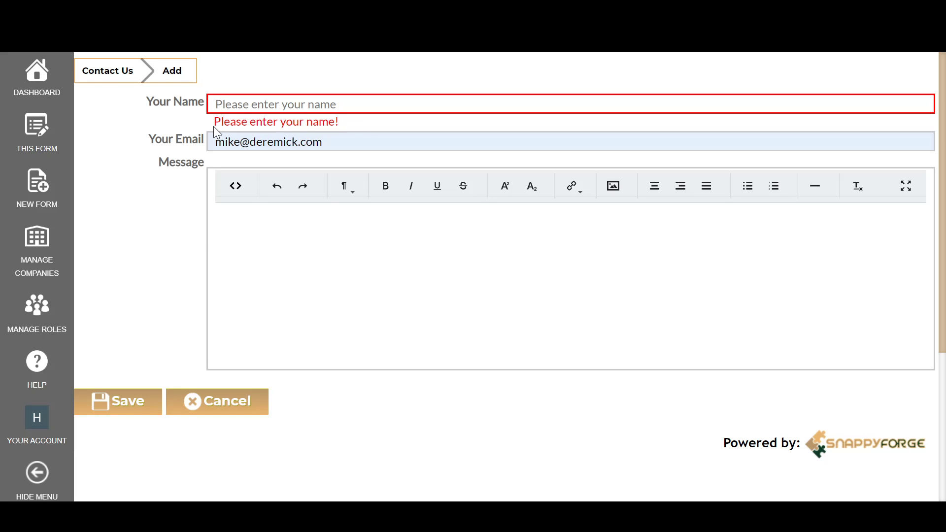
drag(213, 123, 344, 126)
click(345, 127)
click(132, 400)
- Turn off Display Breadcrumbs in the Contact Us form settings and save them
mouse_move(37, 132)
click(176, 133)
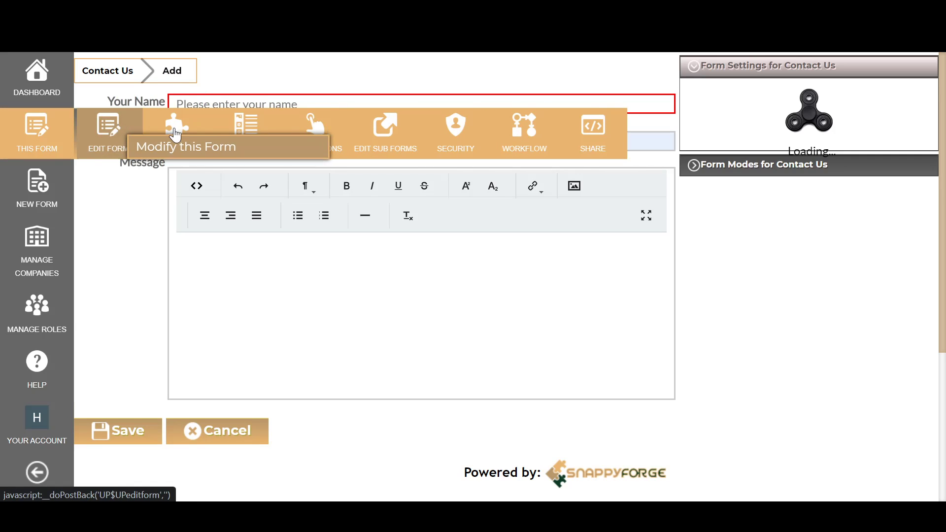
scroll(806, 269, down, 1)
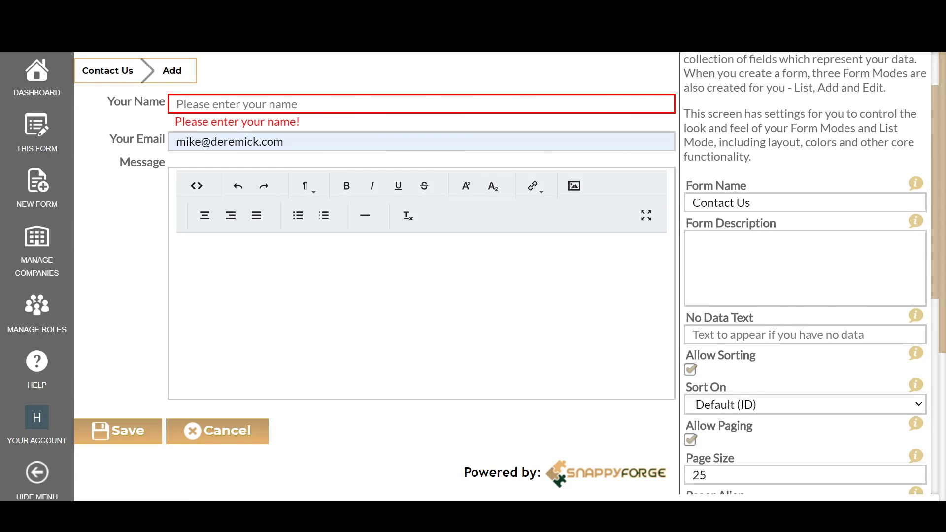
scroll(696, 326, down, 5)
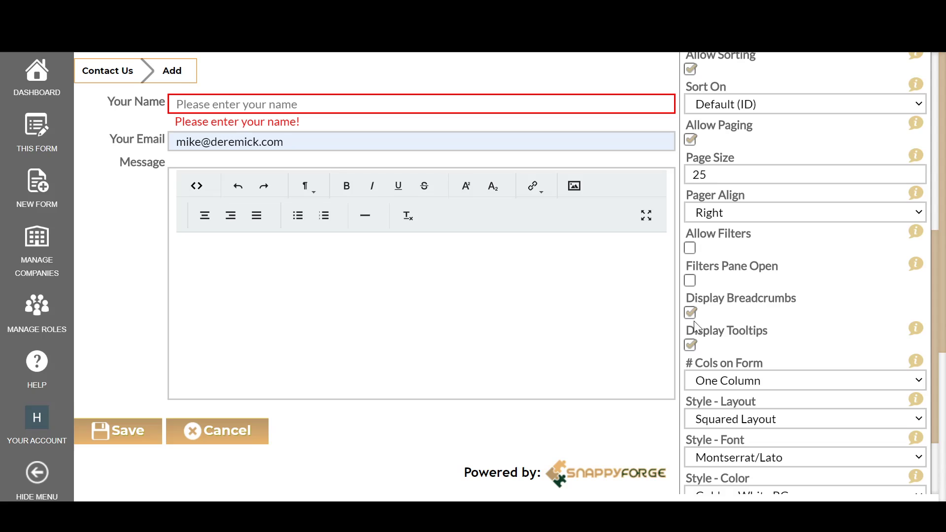
scroll(693, 322, down, 3)
click(728, 454)
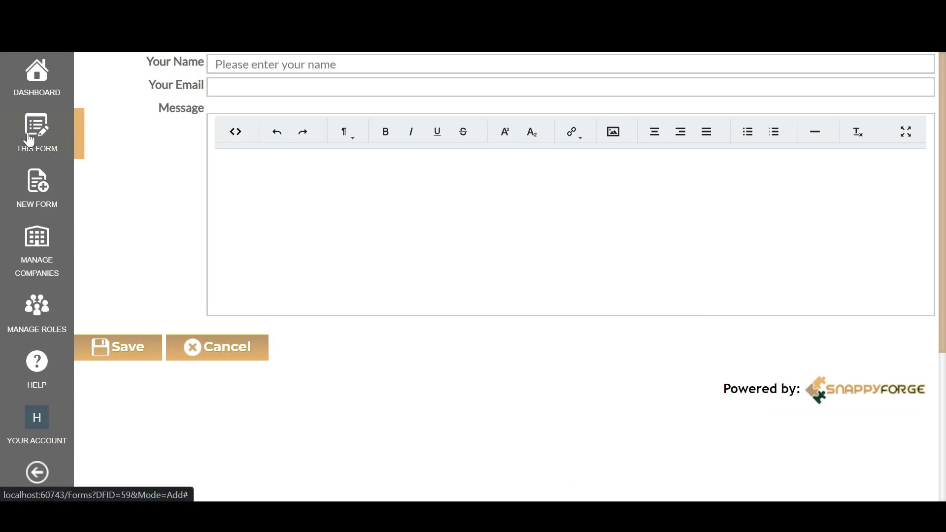
- Give the Your Email field the placeholder "Please enter your Email", save it and copy the setting to all other modes
mouse_move(79, 142)
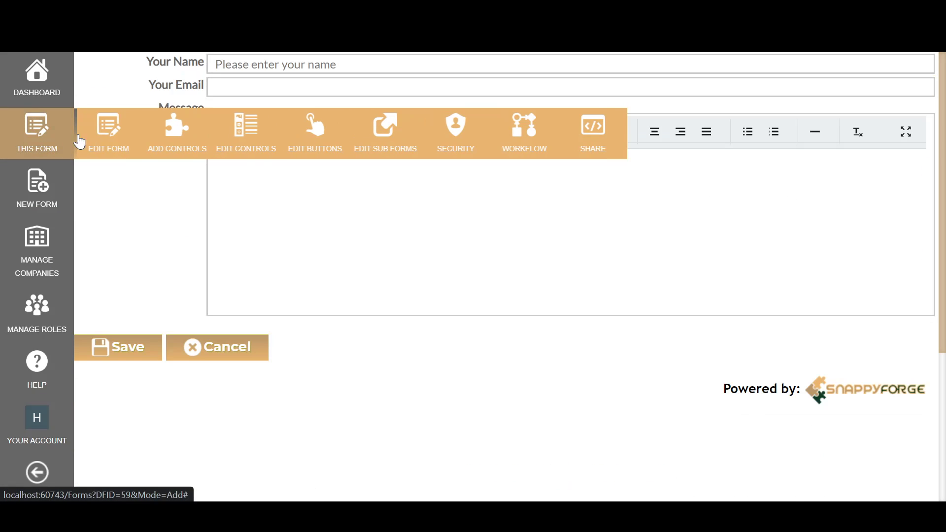
click(256, 132)
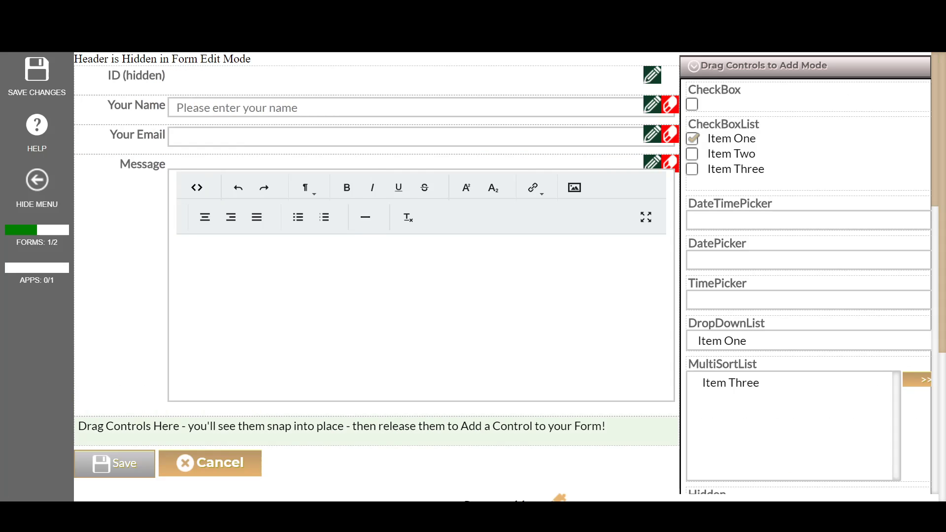
click(654, 135)
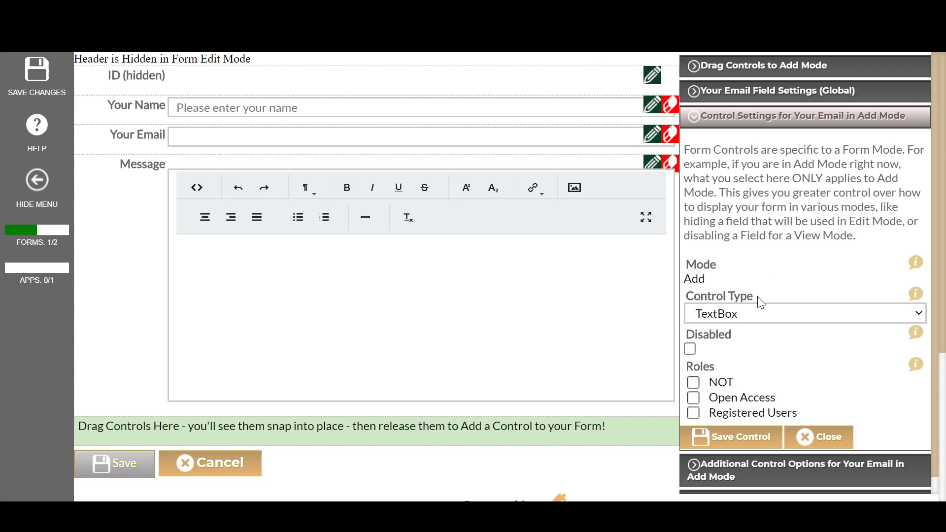
click(745, 118)
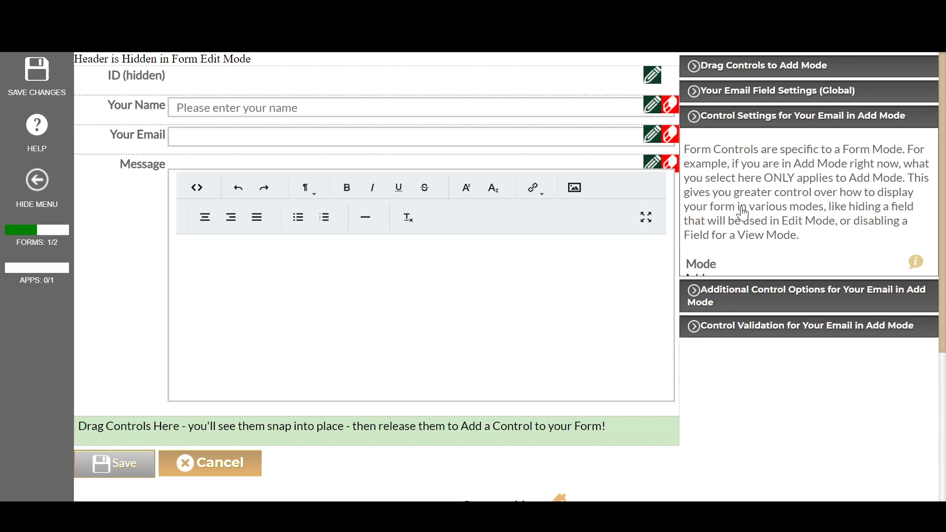
click(735, 147)
click(726, 195)
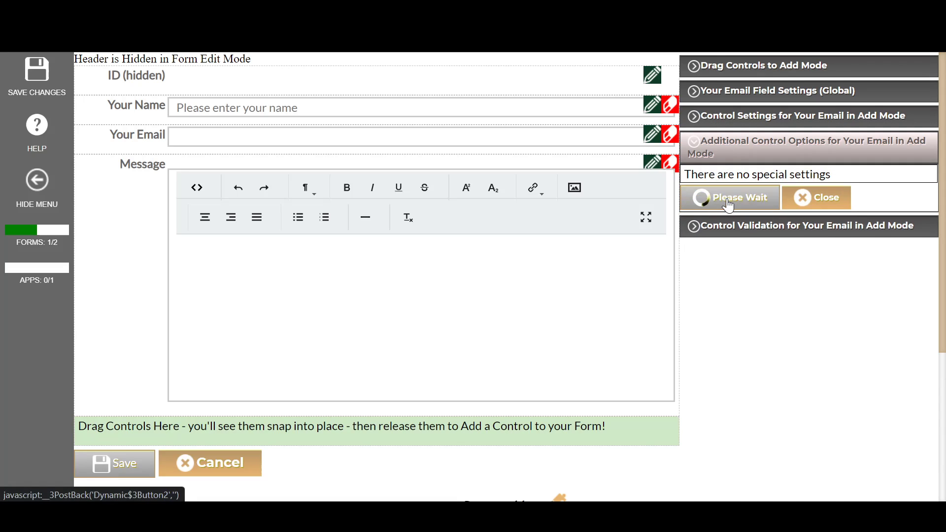
click(739, 388)
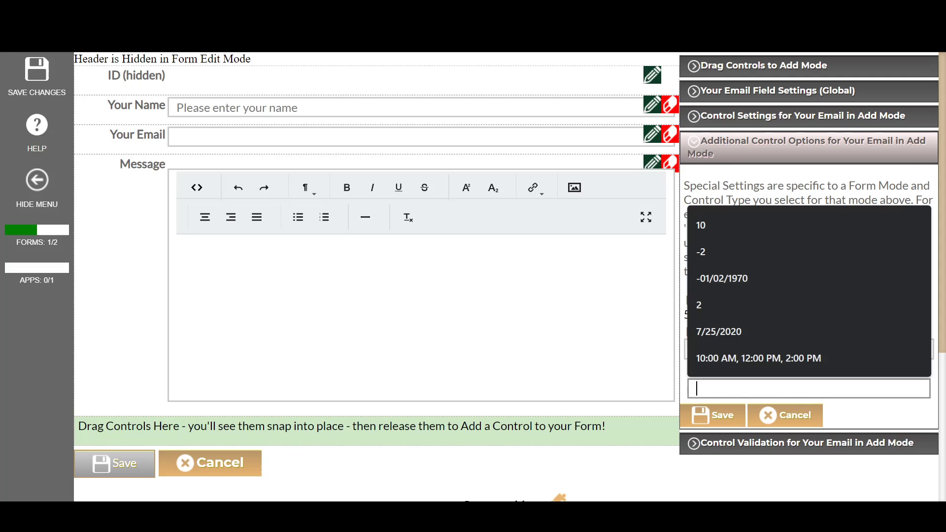
text(Your Email)
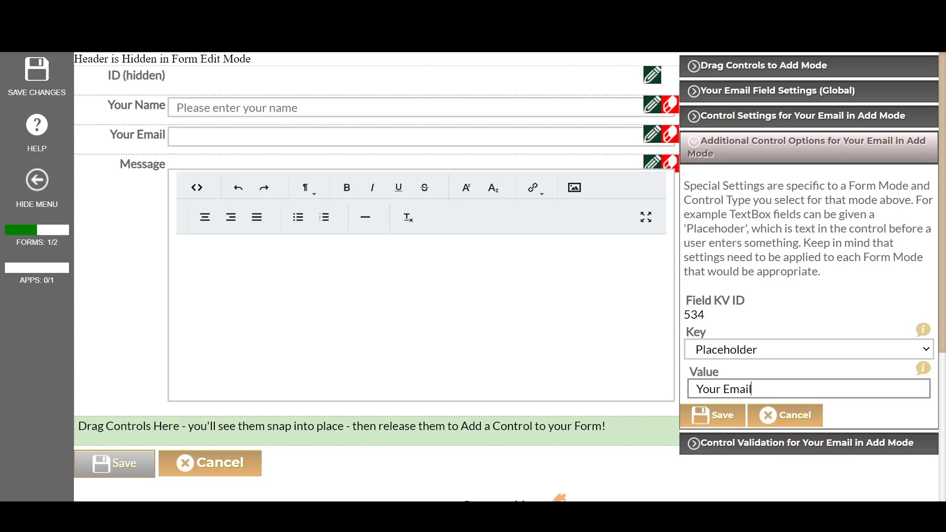
text(Please enter)
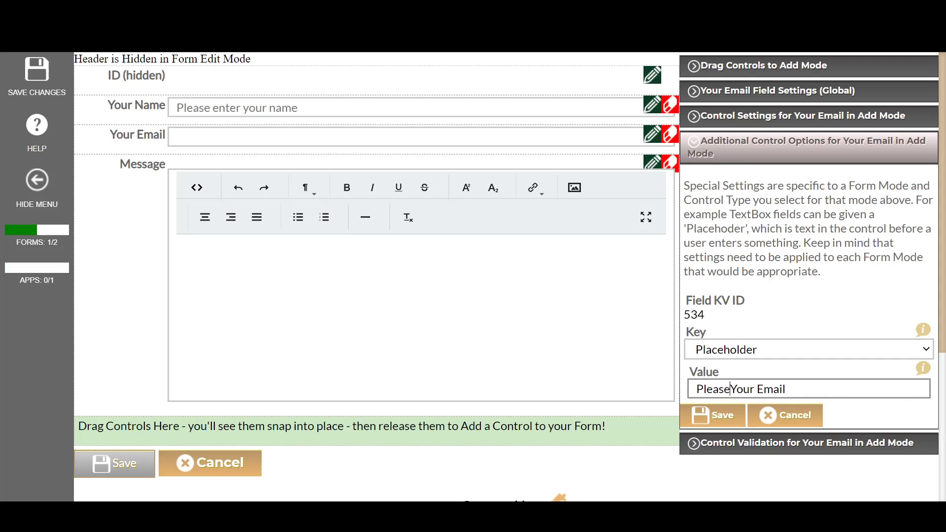
key(Delete)
text(y)
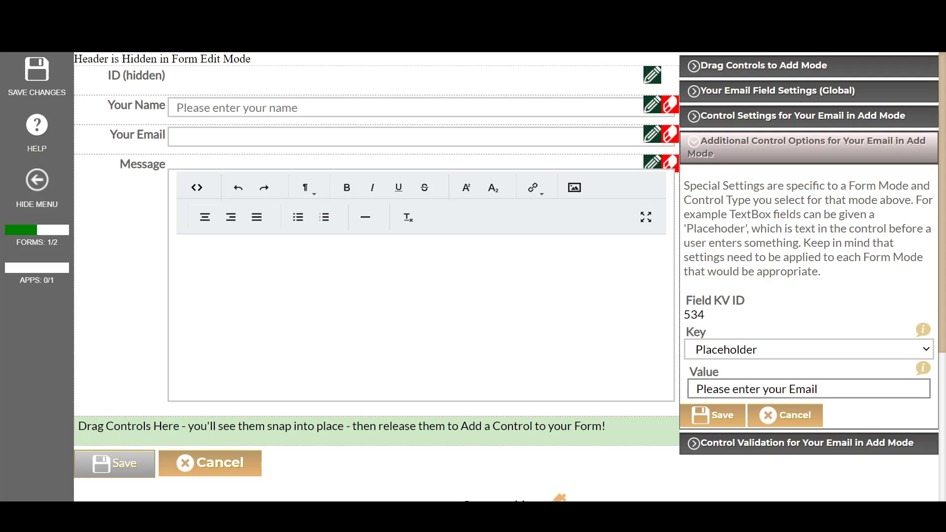
click(713, 415)
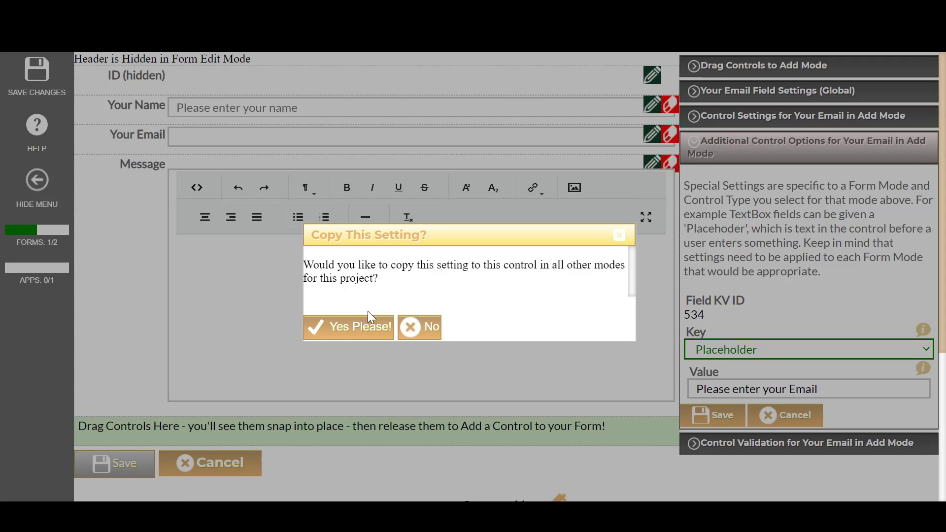
click(368, 313)
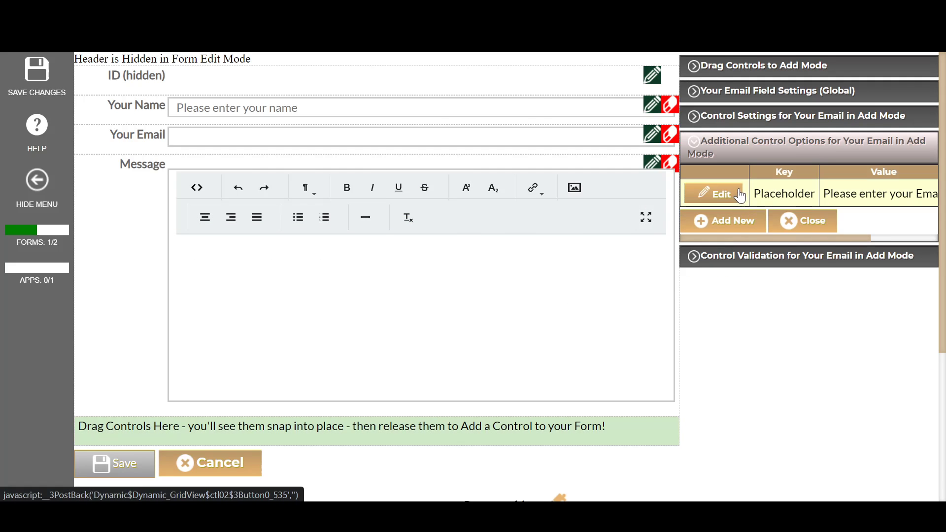
- Add a required validation rule to Your Email with the message "Please enter your Email!", save it and copy it to all other modes
click(774, 256)
click(747, 222)
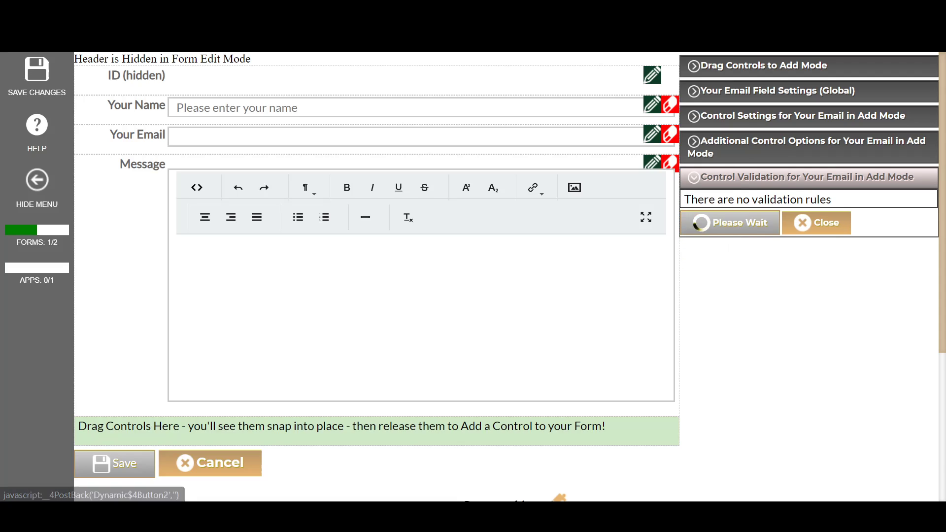
click(694, 412)
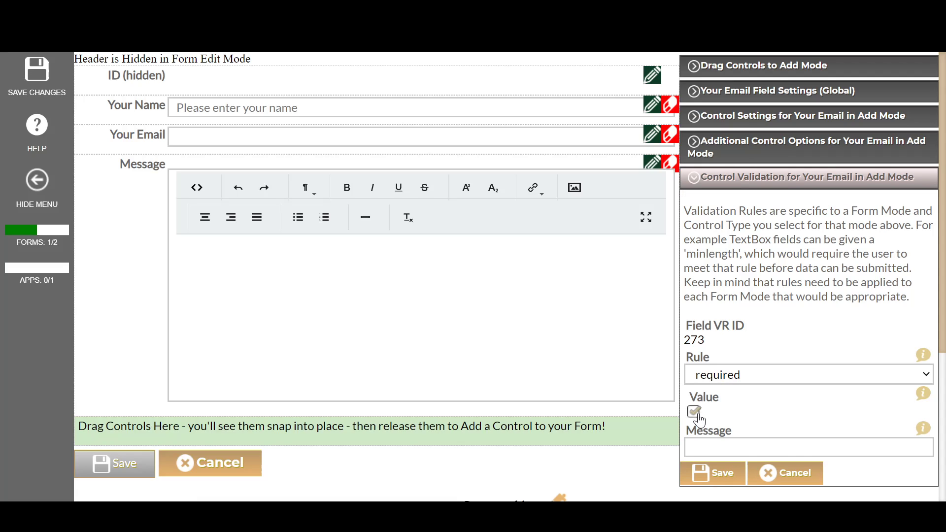
click(739, 448)
text(Please e)
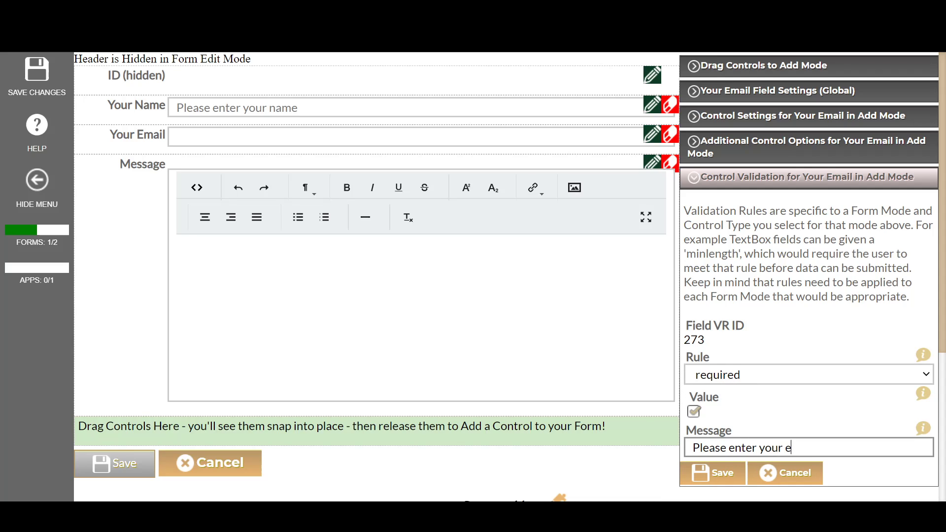
text(nter your Email!)
click(708, 465)
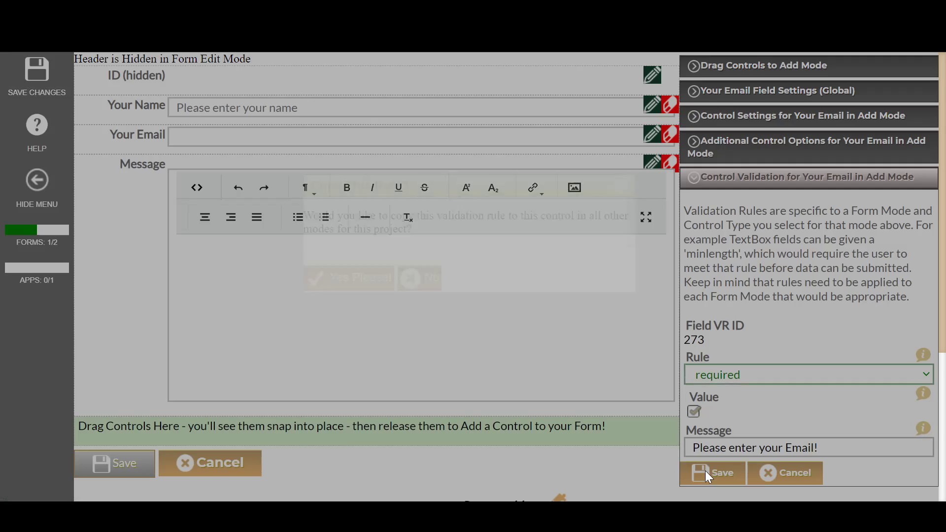
click(375, 328)
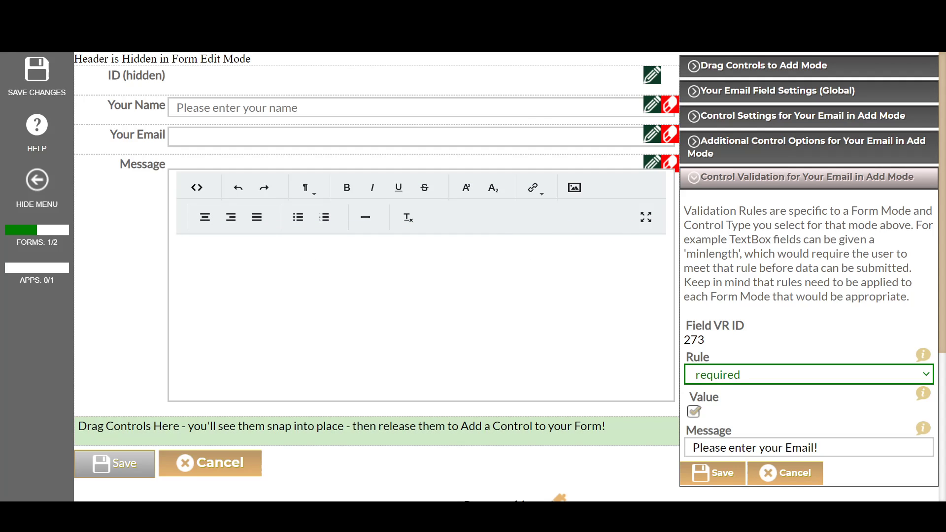
- Add an email validation rule to Your Email with the message "Must be a valid Email!", save it and copy it to all other modes
click(719, 248)
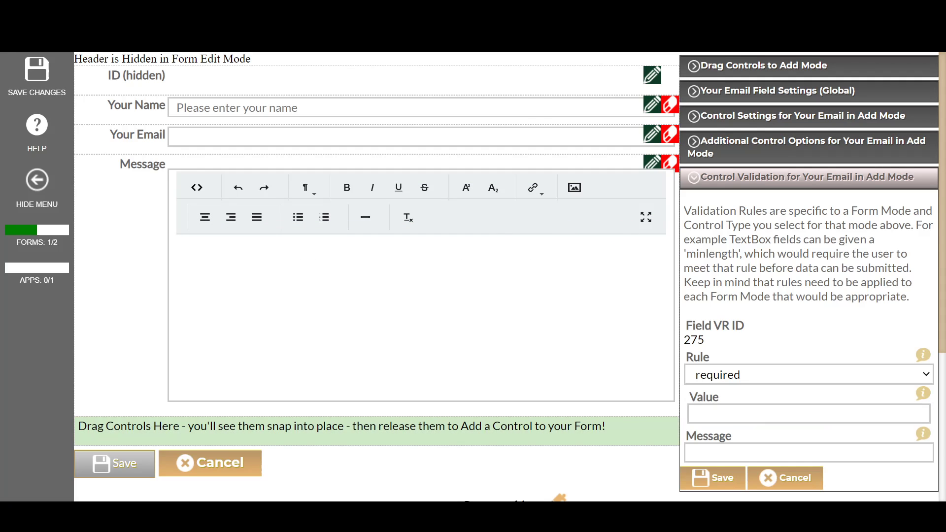
click(737, 378)
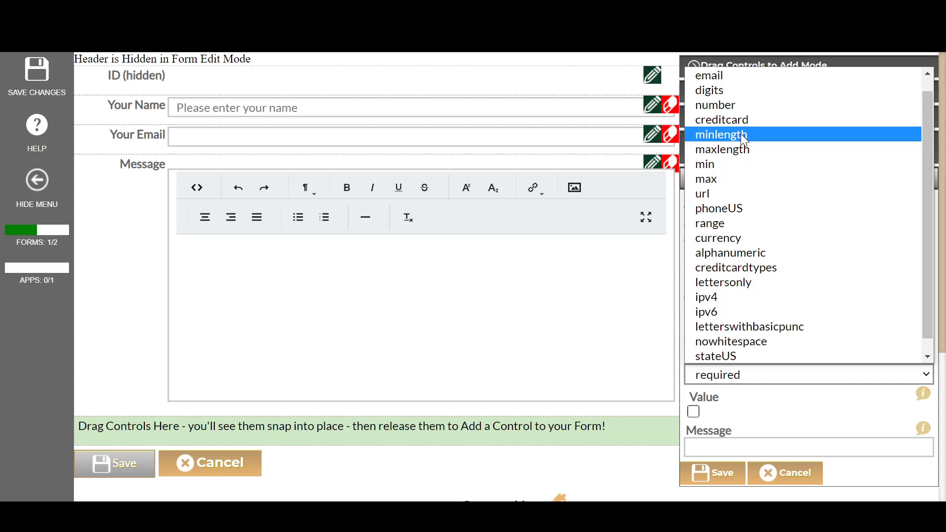
click(741, 75)
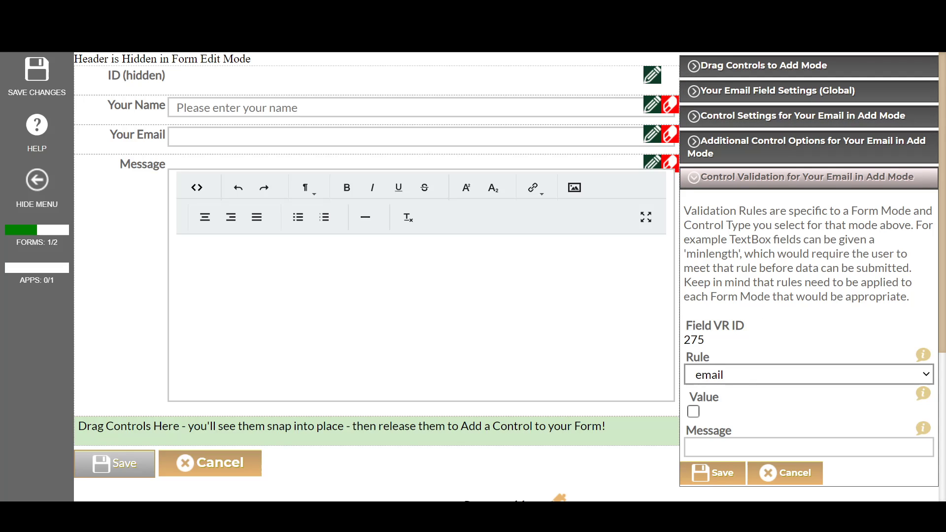
click(693, 411)
click(753, 430)
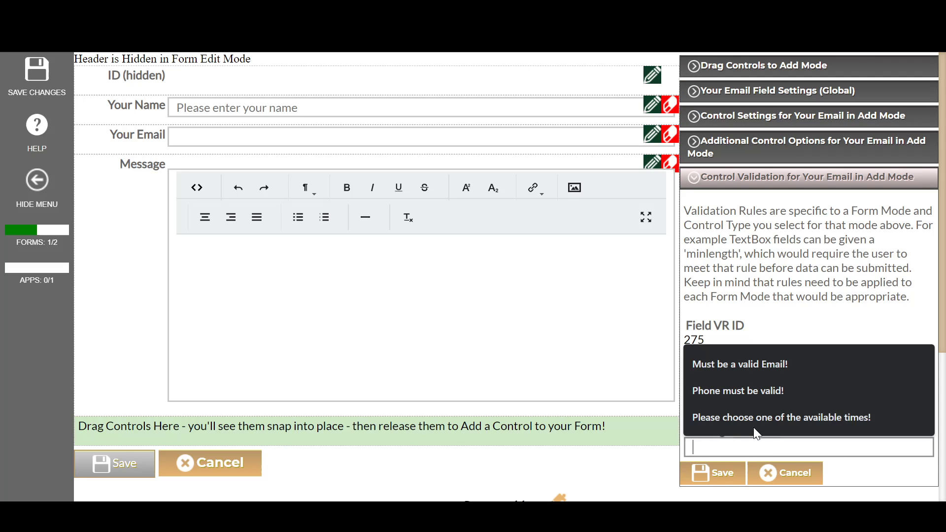
click(752, 376)
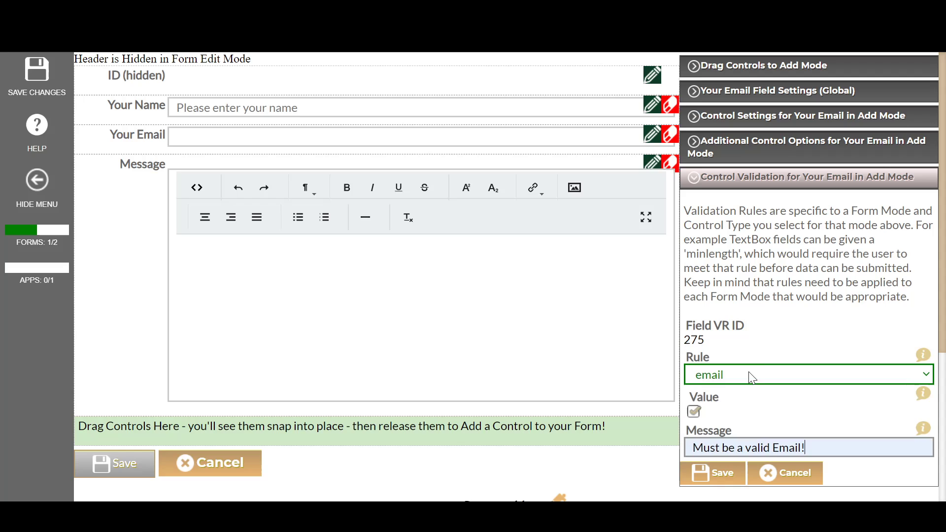
click(723, 477)
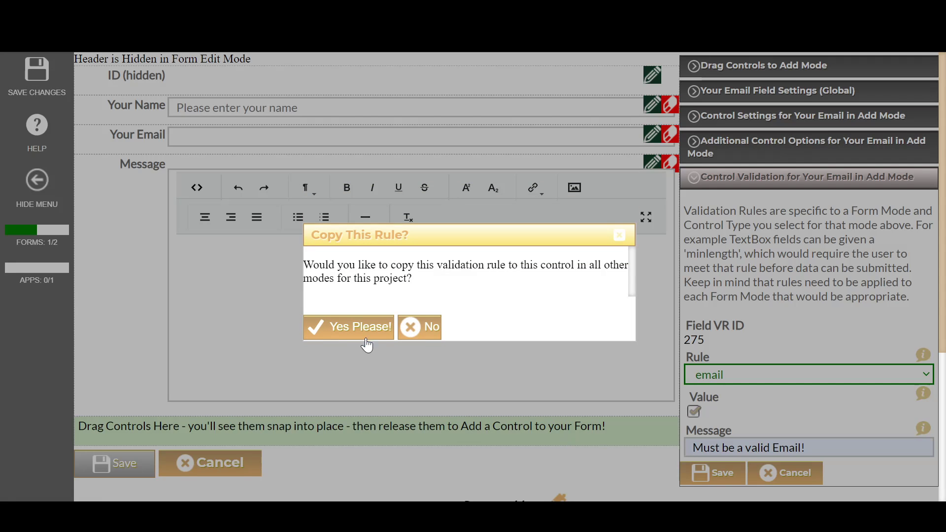
click(369, 336)
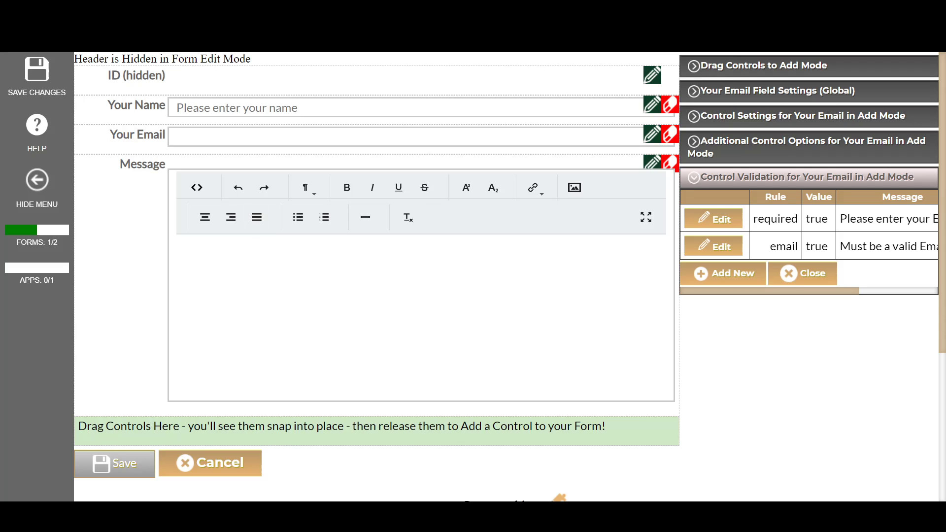
- Add a required validation rule to the Message field with the message "Please enter your message!", save it and copy it to all other modes
click(651, 172)
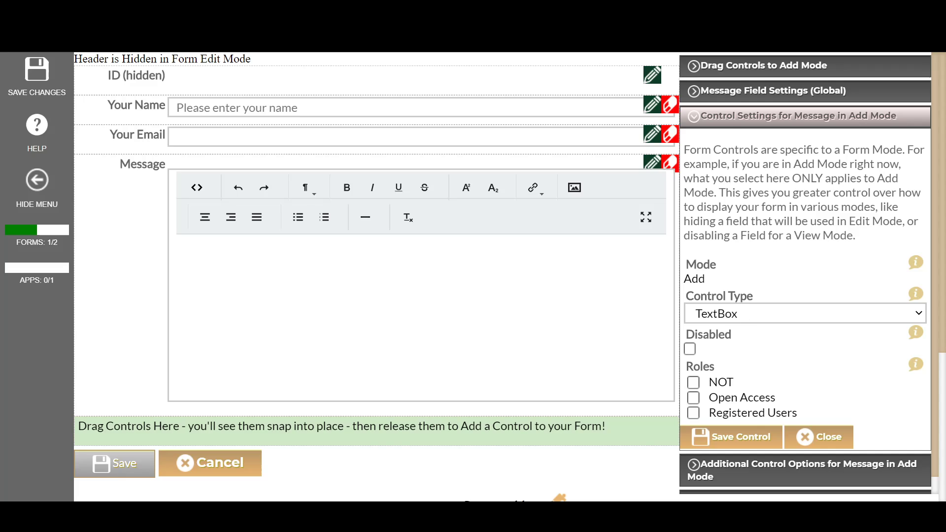
click(735, 120)
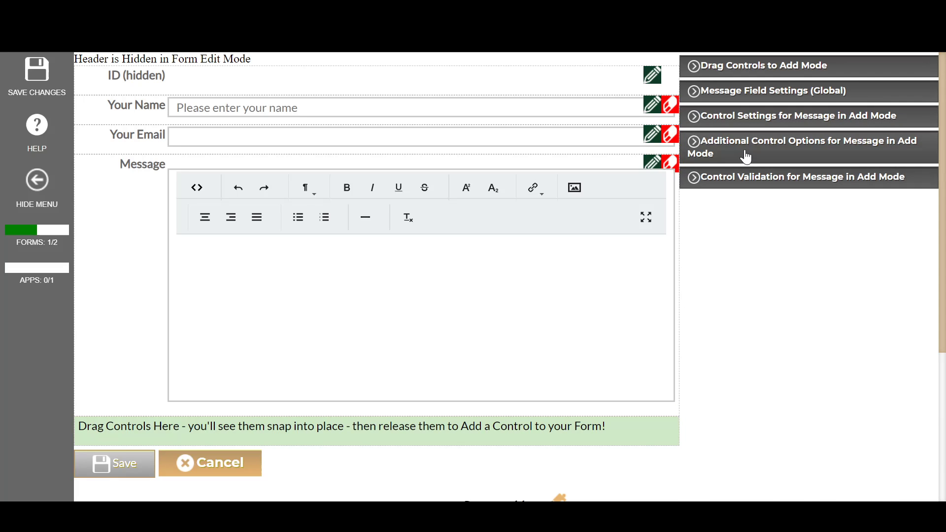
click(744, 150)
click(742, 157)
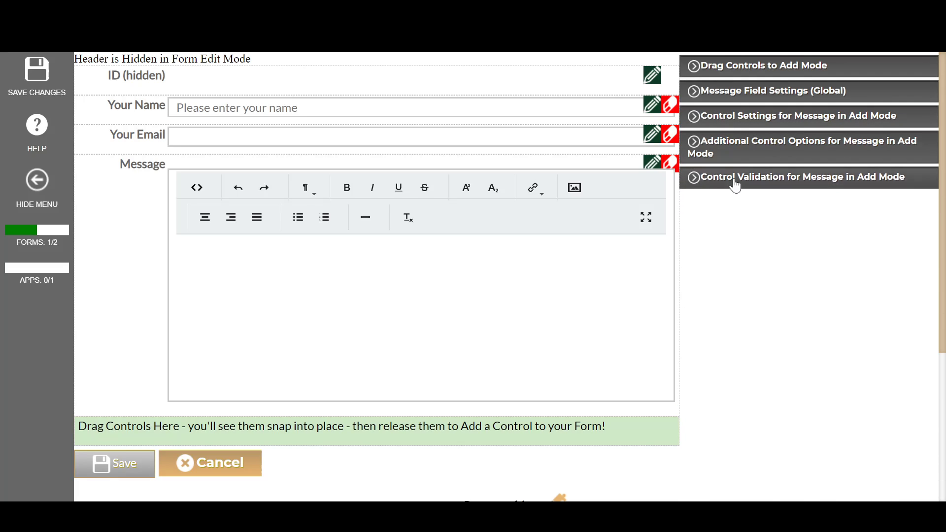
click(734, 181)
click(727, 222)
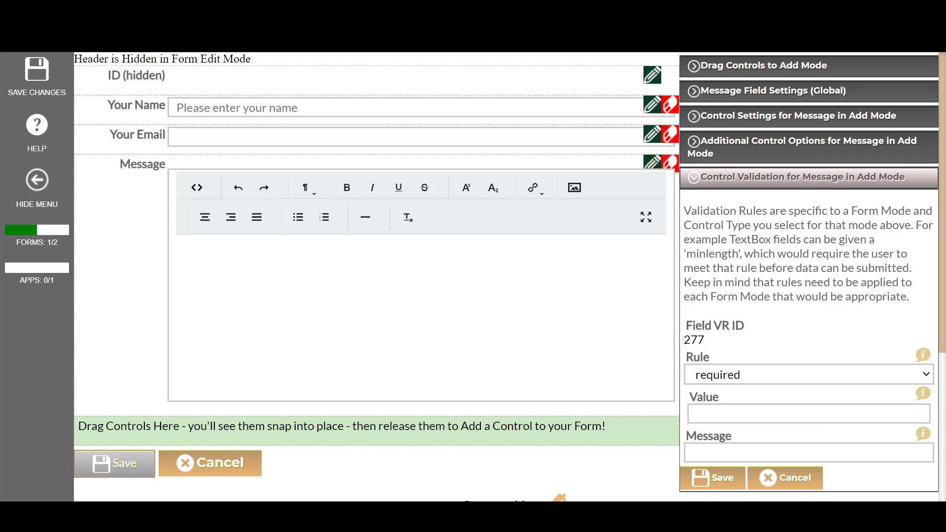
click(695, 412)
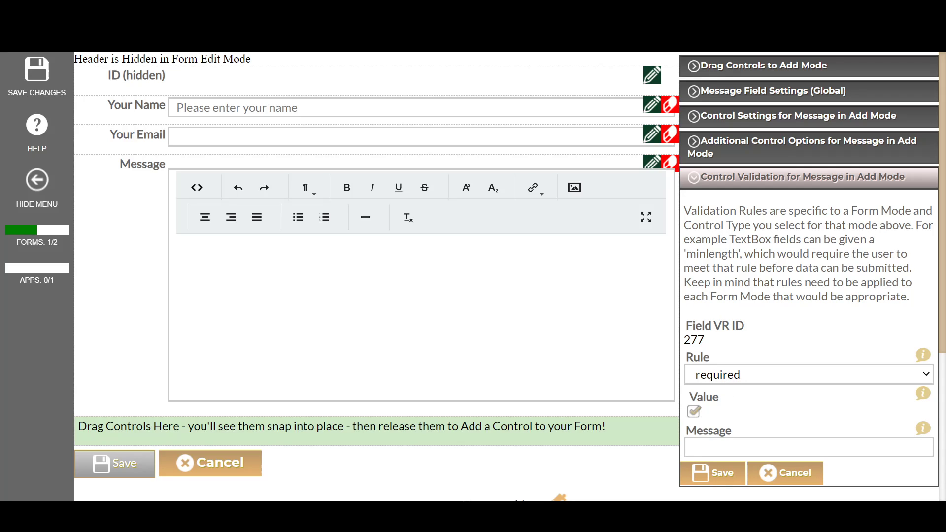
click(722, 447)
text(Please enter your message!)
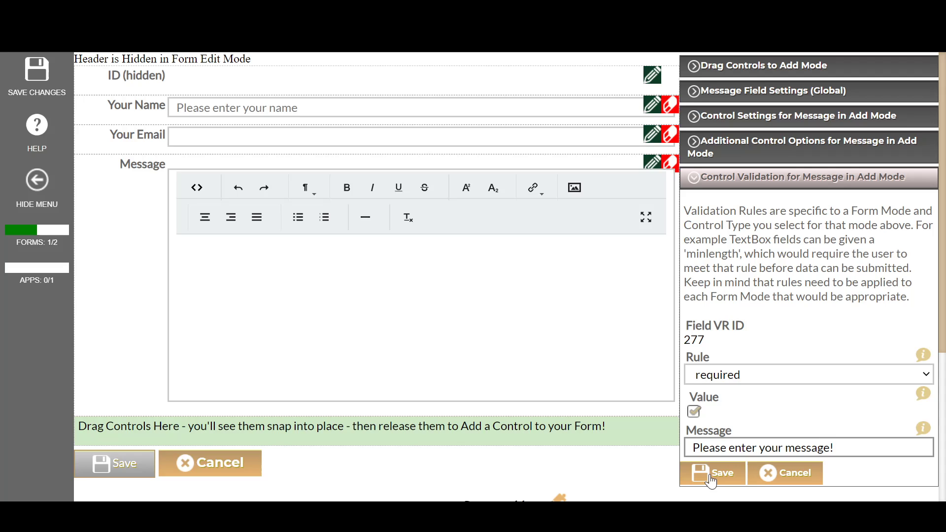
click(711, 474)
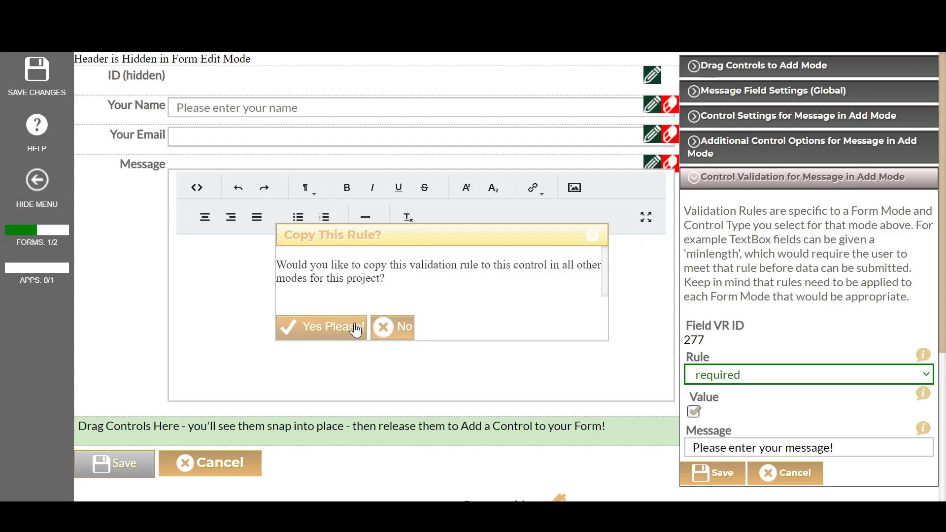
click(355, 328)
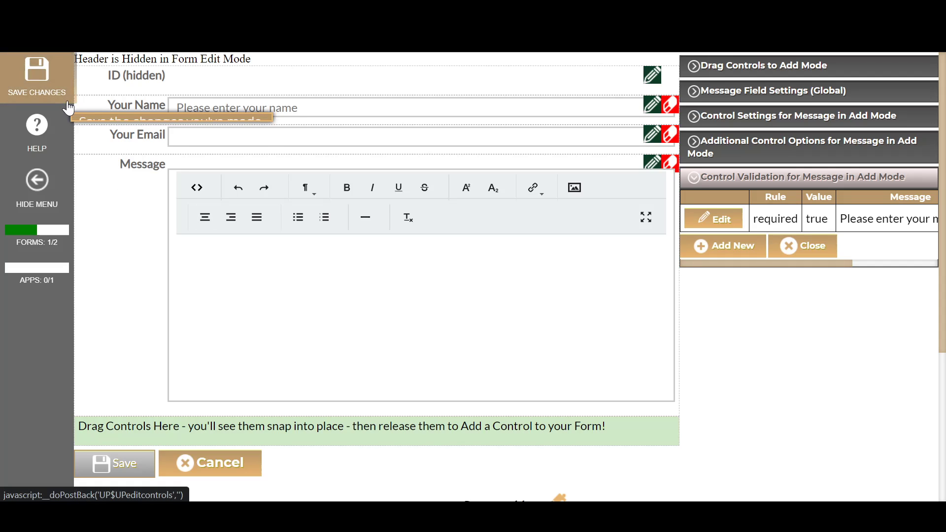
- Save the form changes and try to submit an empty new entry to test the validation rules
click(37, 74)
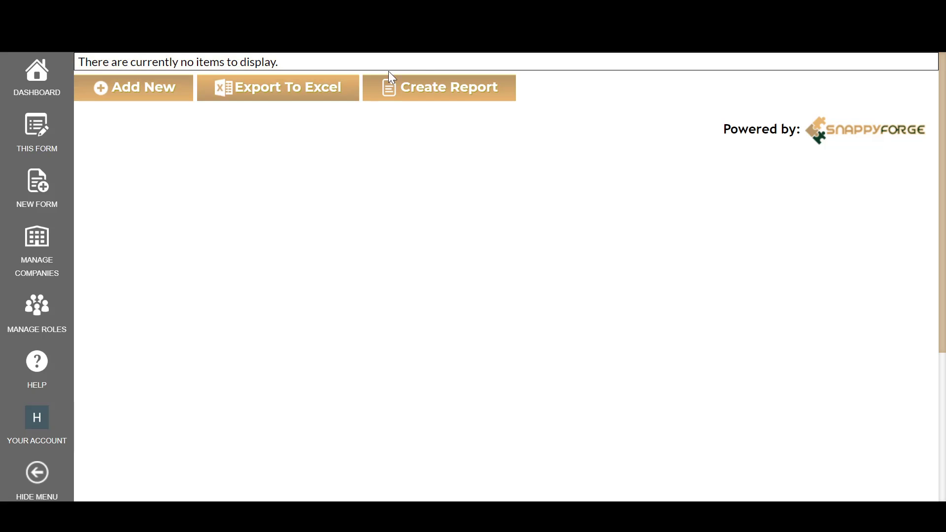
click(109, 88)
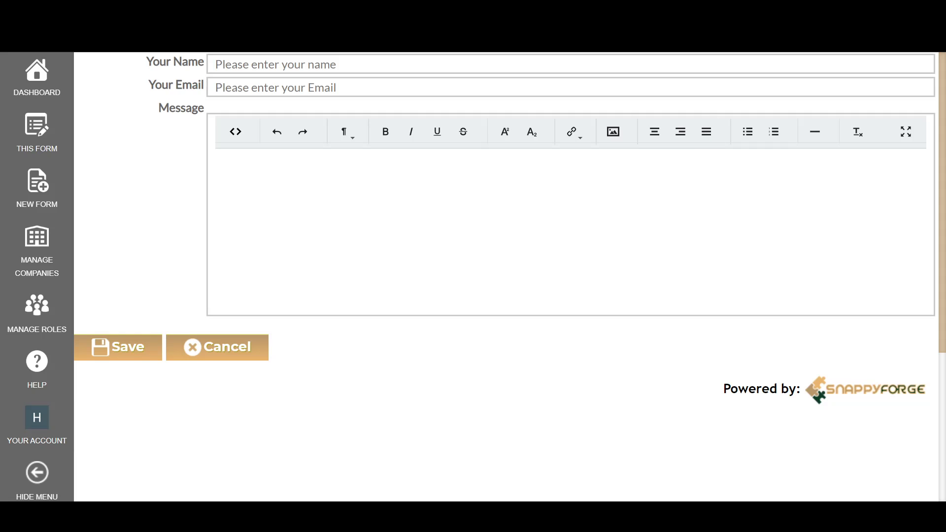
click(142, 345)
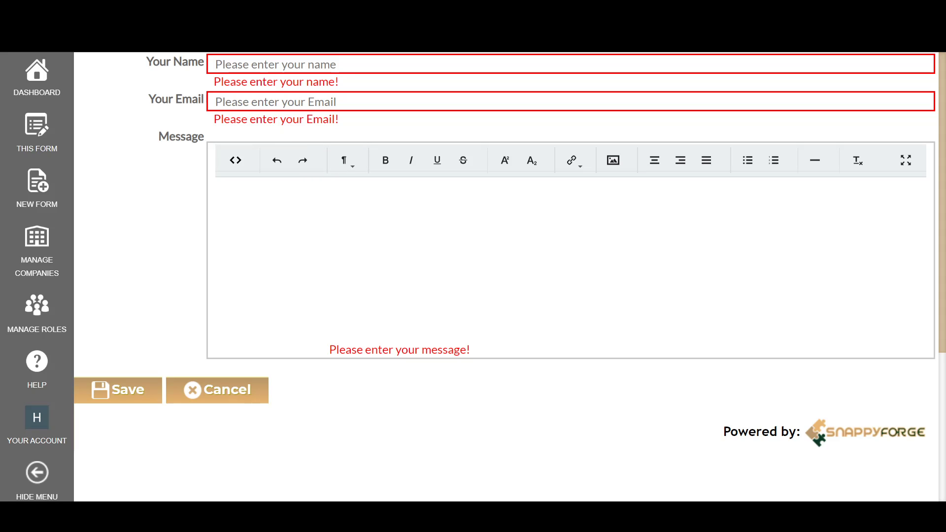
- Fill in the contact's full name and e-mail, enter "fgdsf" as the message, and save the entry
click(301, 65)
click(301, 106)
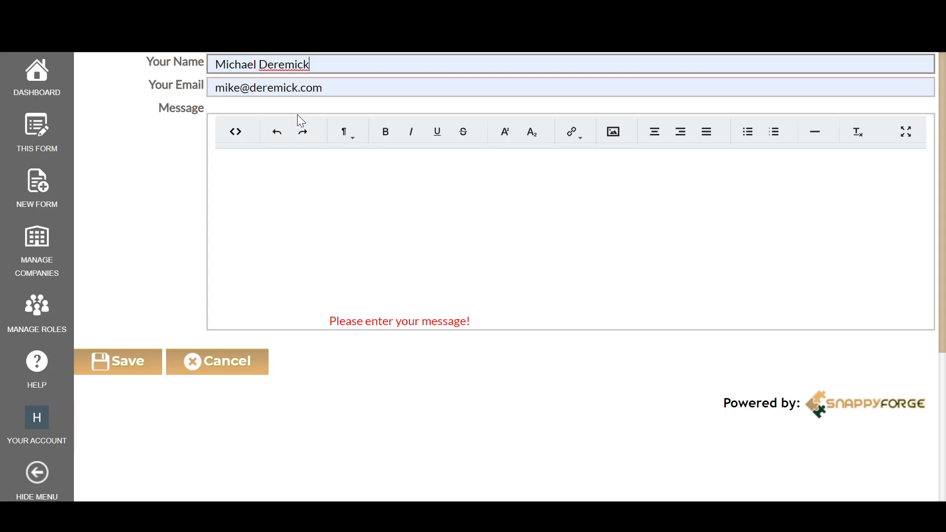
click(219, 157)
text(fgdsf)
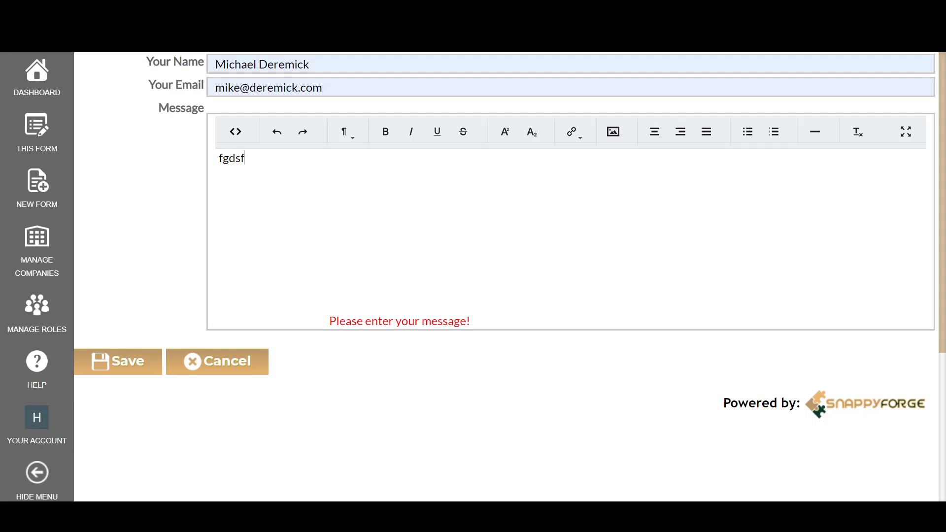
click(129, 361)
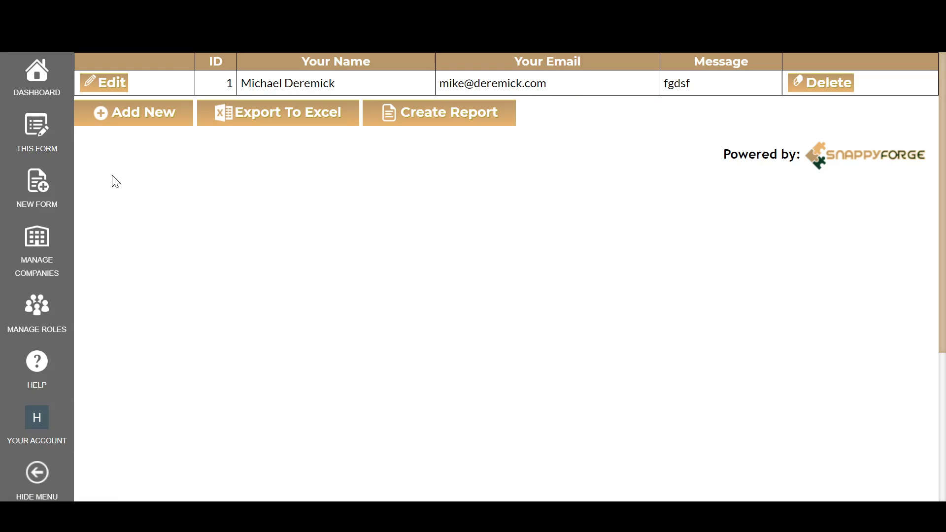
- Set the Message of the Contact Us form's Add mode to "Thank you, we will get back to you shortly!" and save the mode
mouse_move(30, 138)
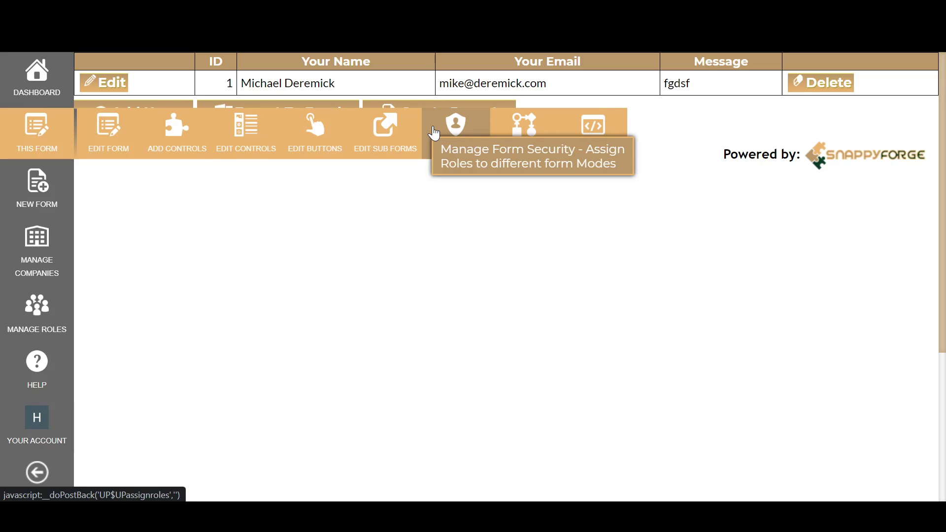
click(144, 133)
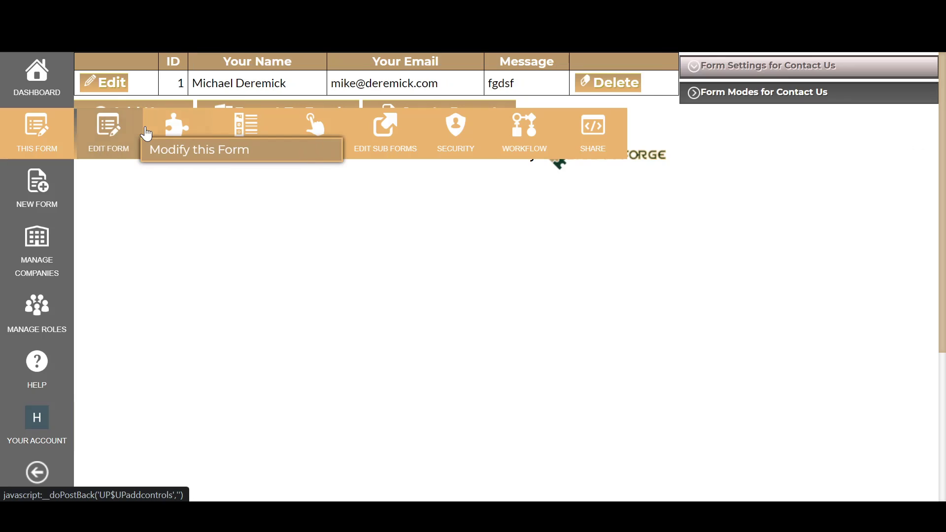
click(709, 81)
click(720, 96)
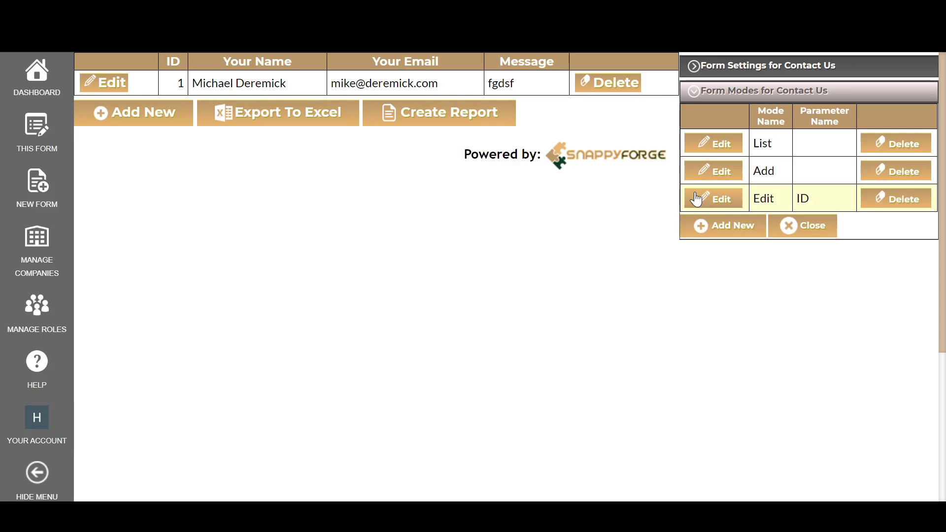
click(714, 171)
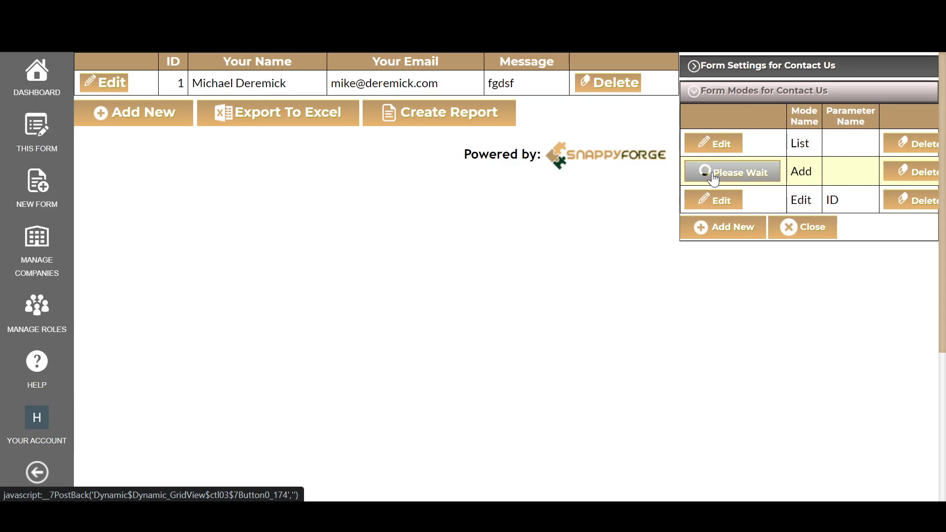
scroll(805, 274, down, 3)
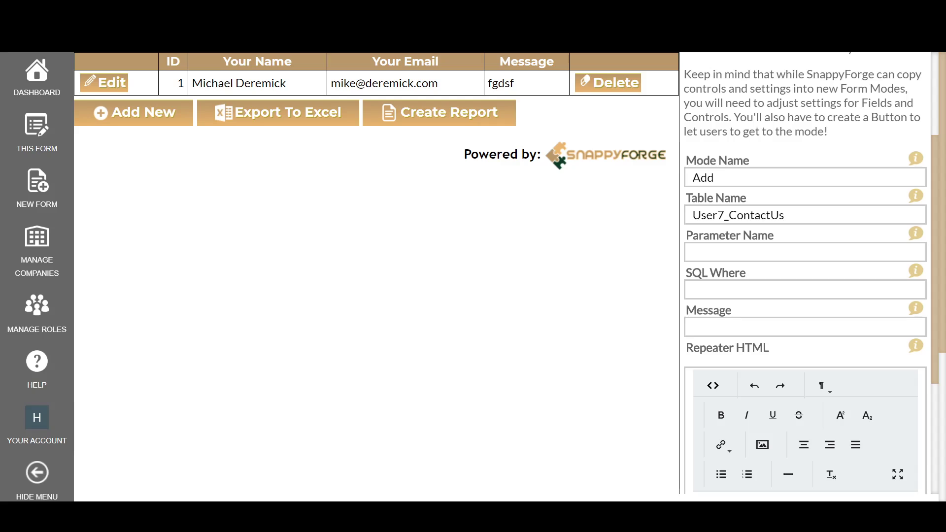
click(737, 319)
text(Thank)
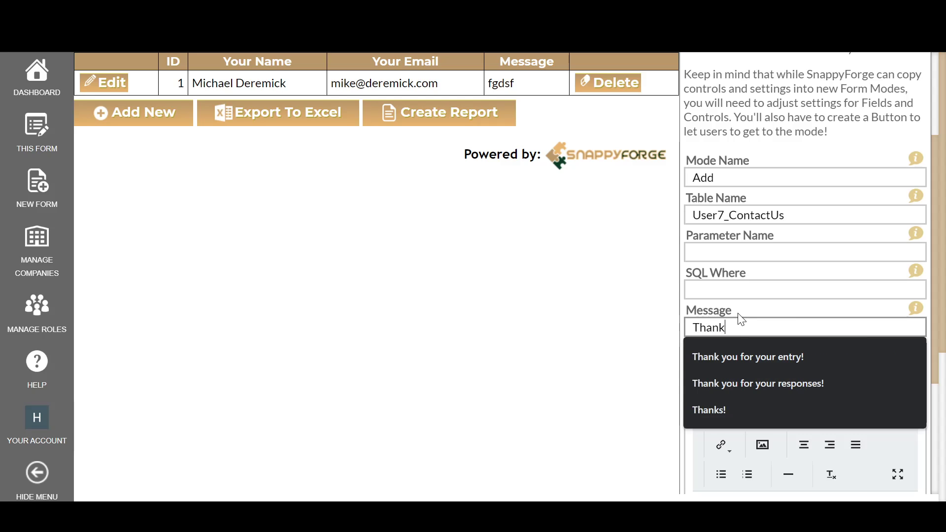
text( you, we w)
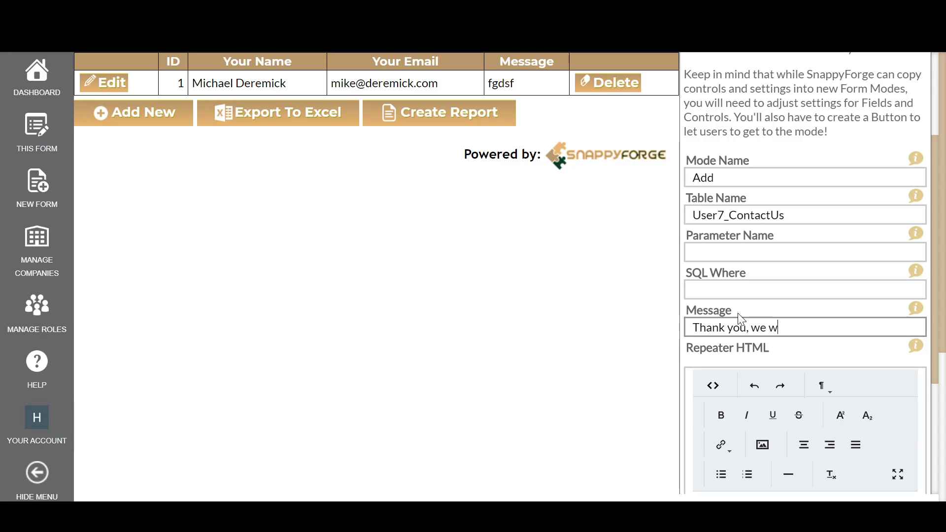
text(ill get back you)
key(BackSpace)
key(BackSpace)
key(BackSpace)
text(to you shortly!)
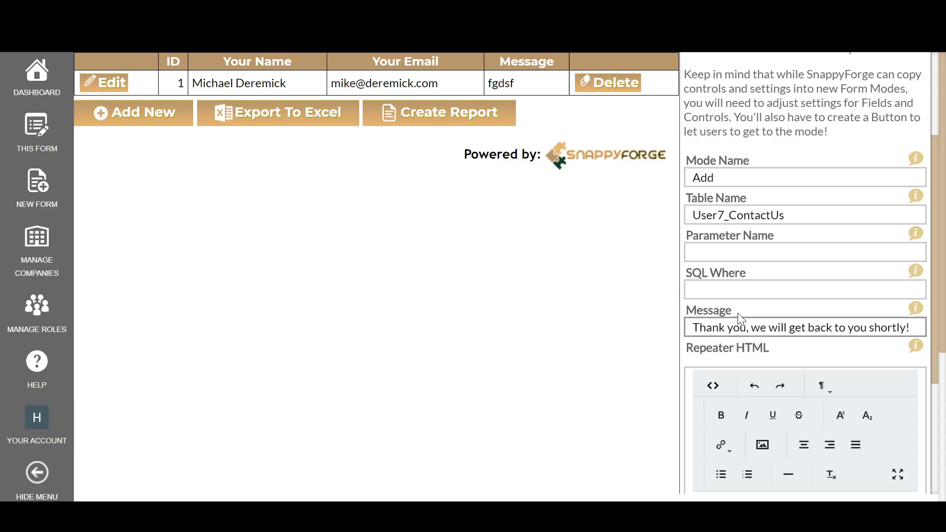
scroll(738, 313, down, 4)
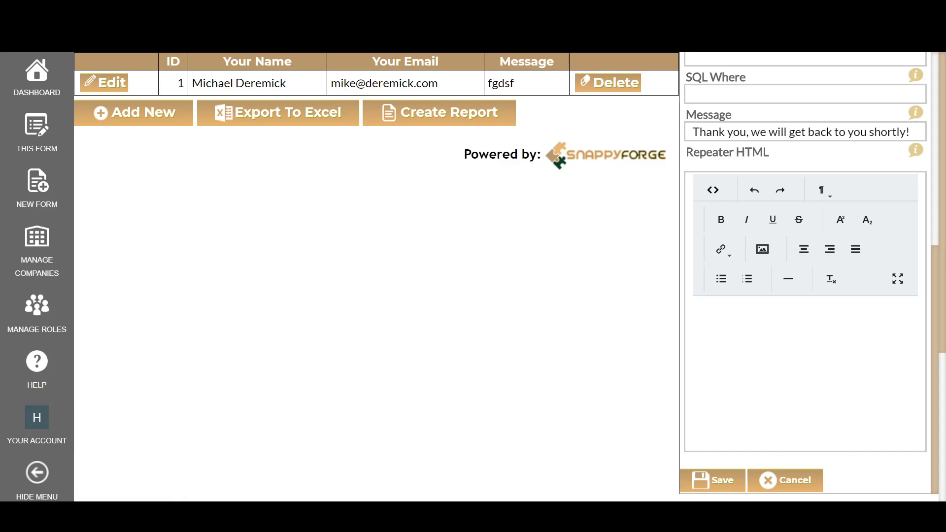
click(698, 480)
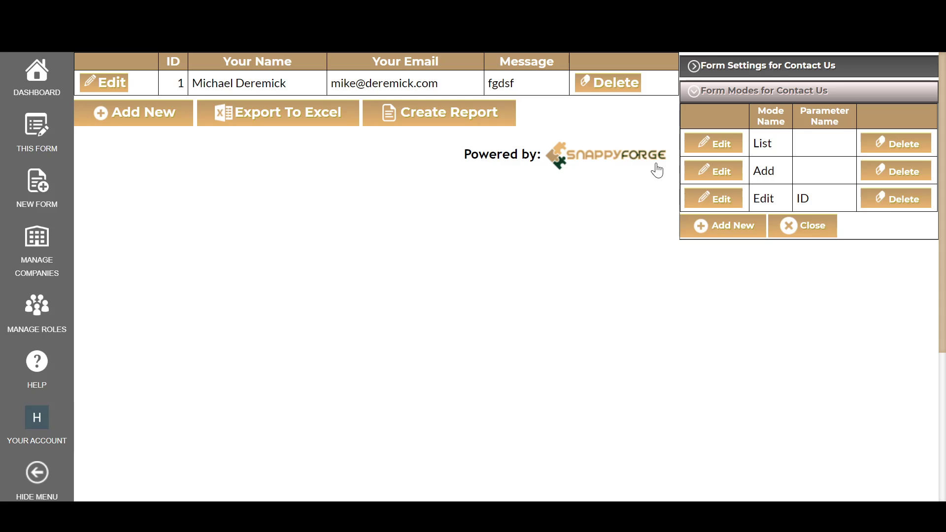
- Reopen the Add mode's settings and review its saved Message text
click(719, 174)
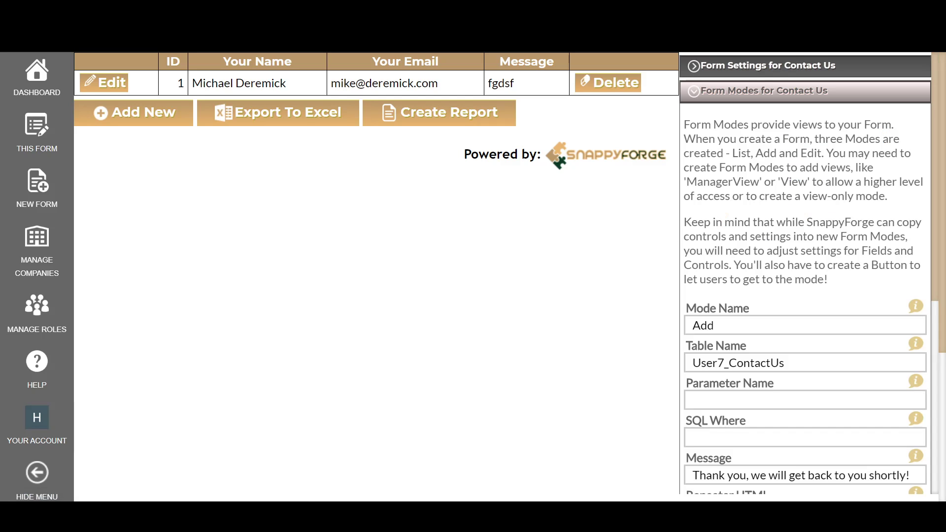
scroll(711, 299, down, 5)
drag(693, 254, 833, 254)
click(832, 254)
scroll(833, 254, up, 1)
scroll(717, 101, up, 4)
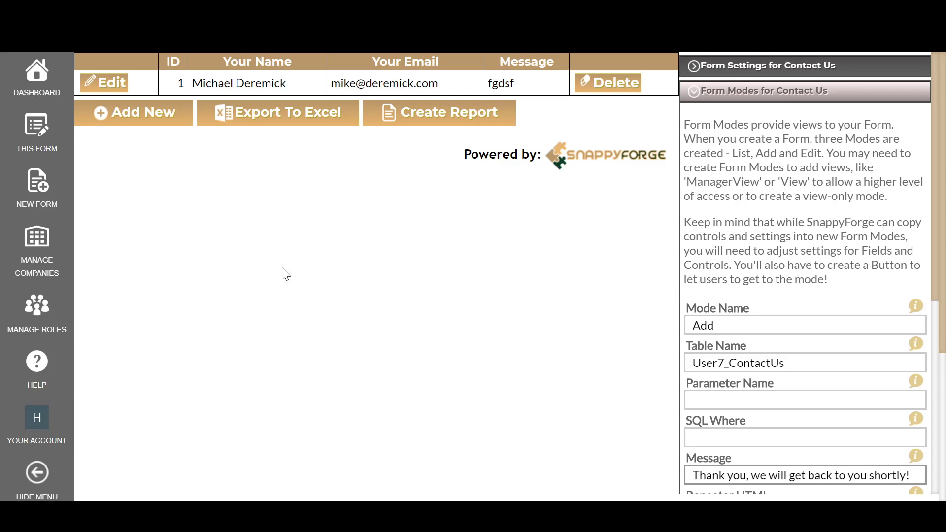
- Grant the Open Access role access to the form's Add mode, save the rule and close the security settings
mouse_move(69, 133)
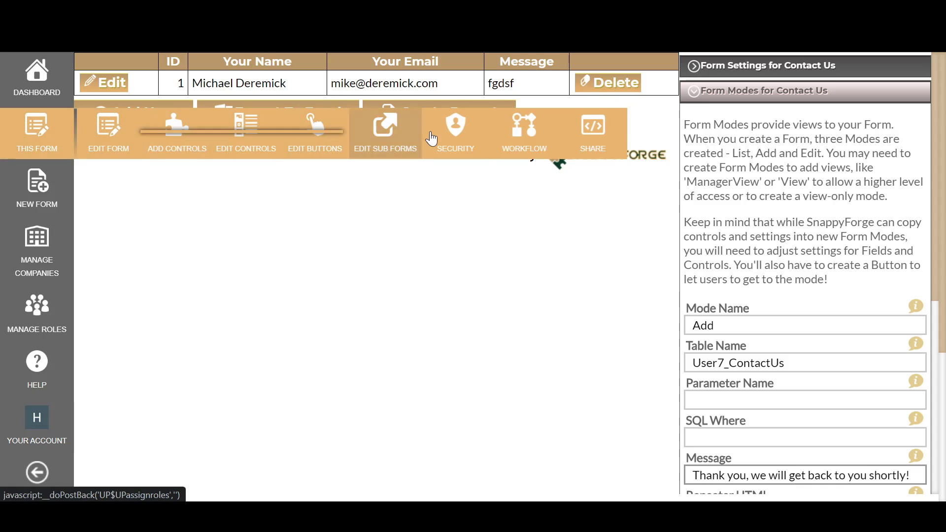
click(449, 140)
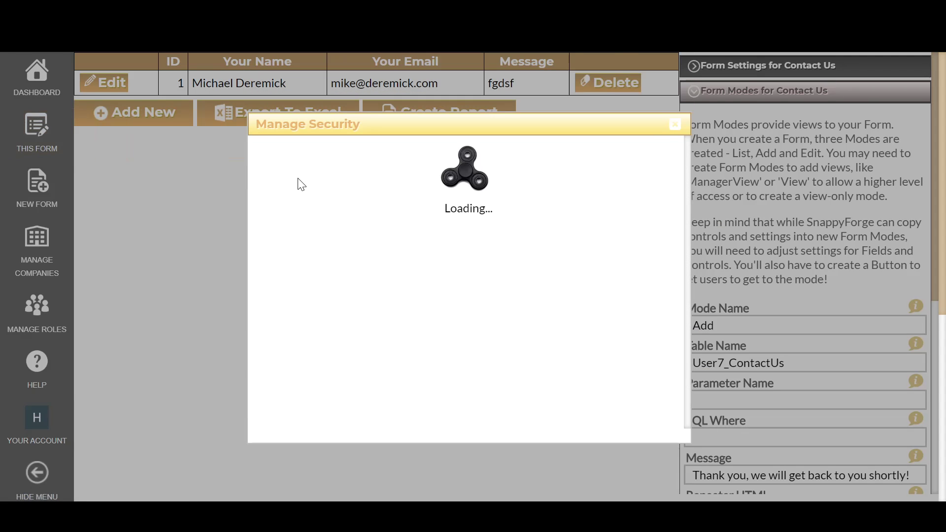
click(347, 192)
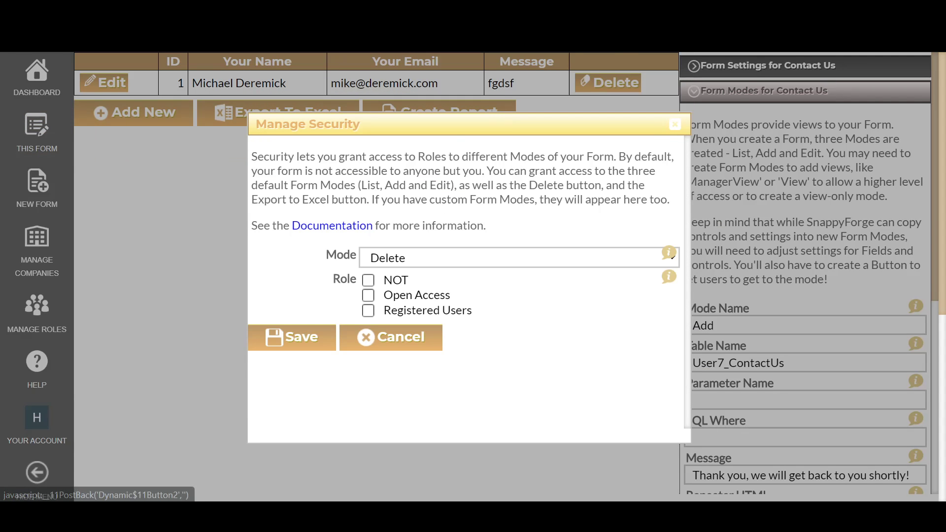
click(414, 261)
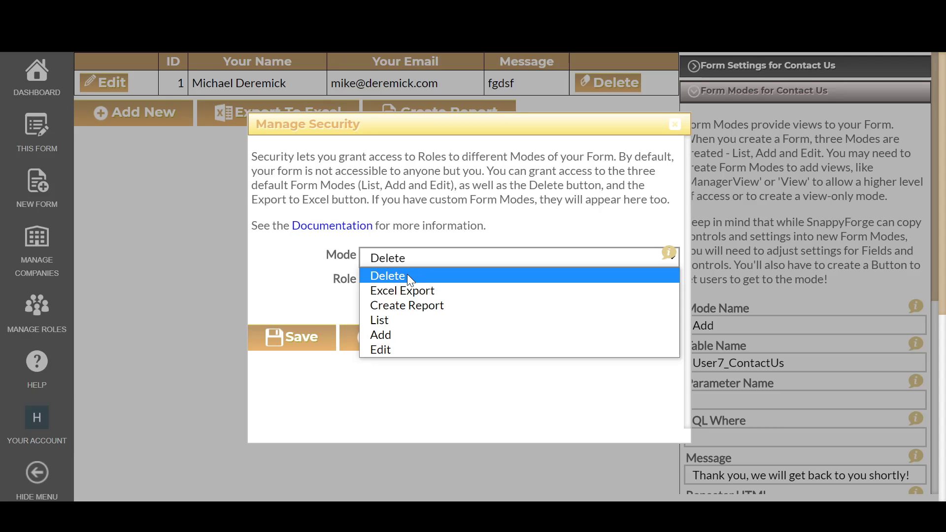
click(386, 335)
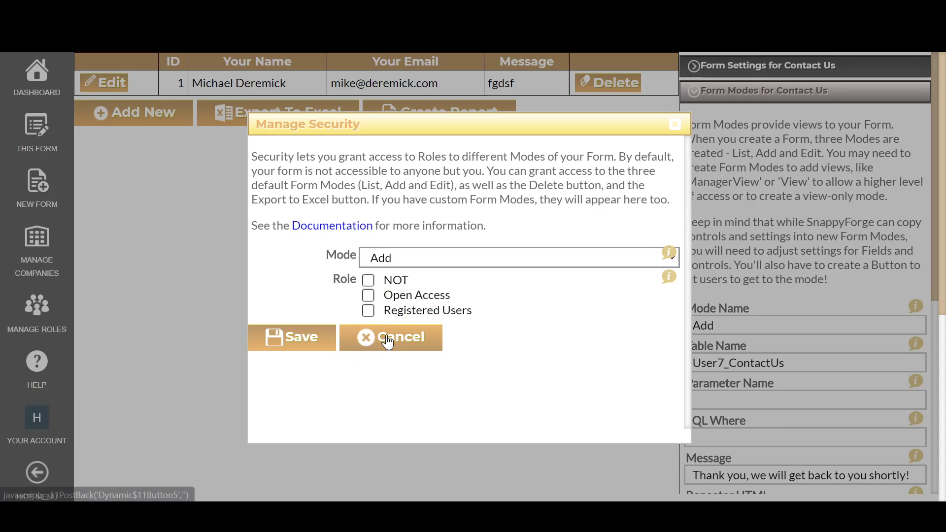
click(369, 295)
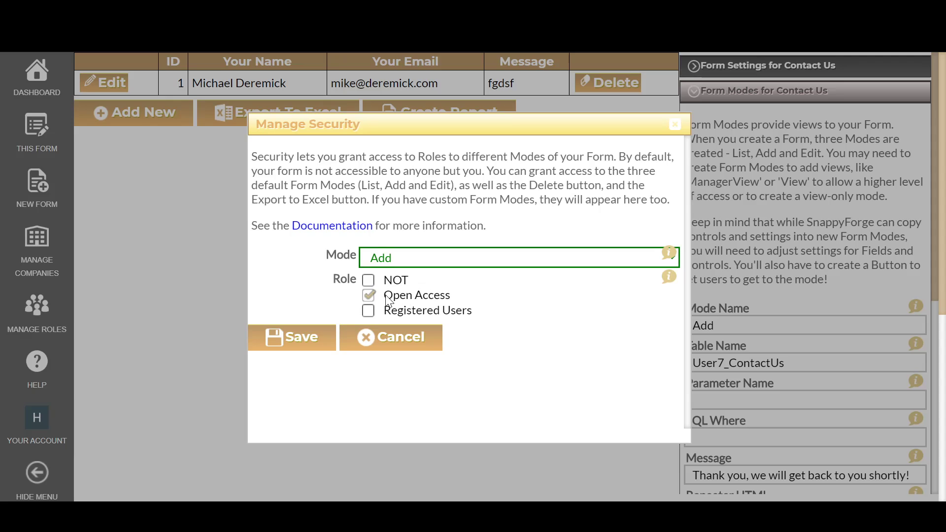
click(314, 328)
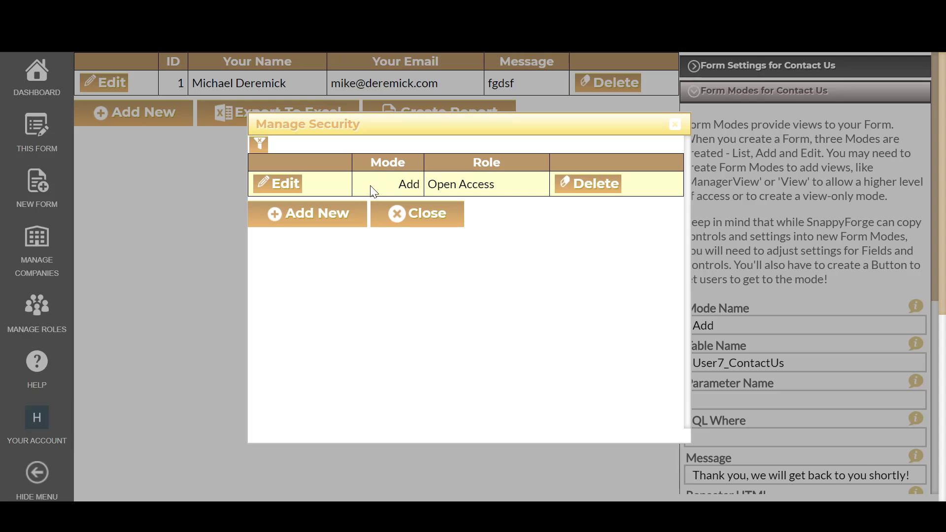
drag(393, 186, 413, 186)
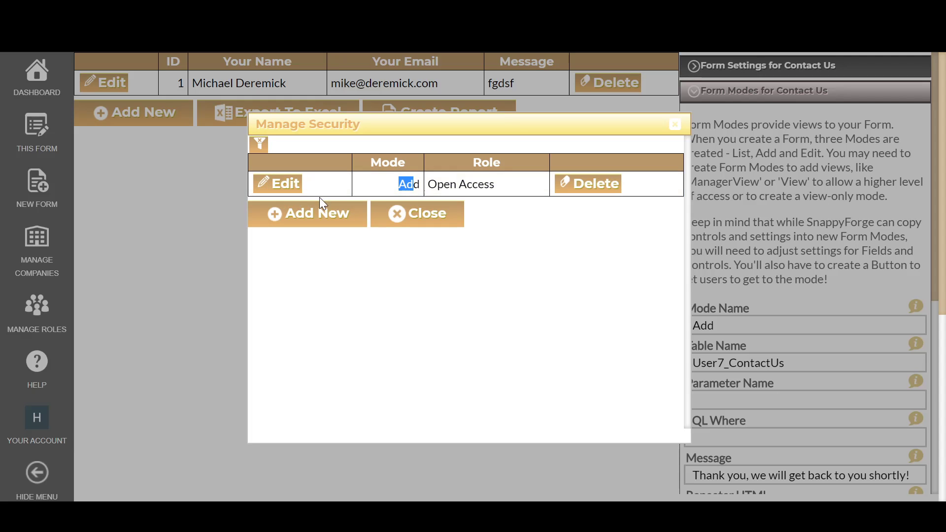
click(438, 217)
- Open a blank new entry and create a workflow task for the Add mode, entering the recipient's e-mail in Email To
click(149, 114)
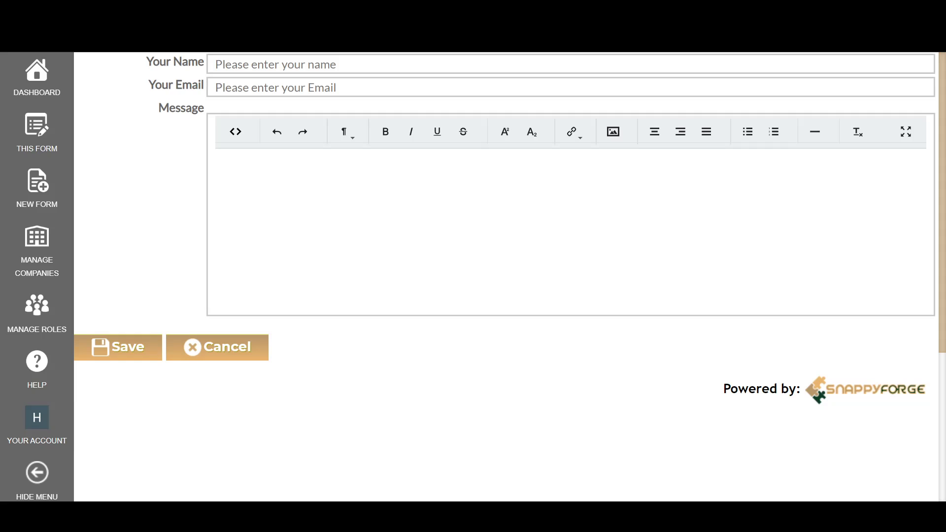
mouse_move(54, 133)
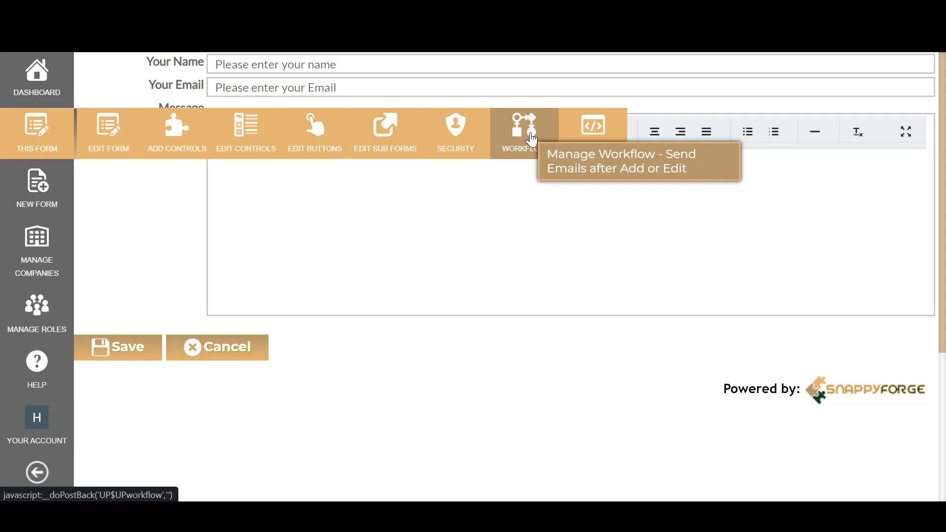
click(532, 140)
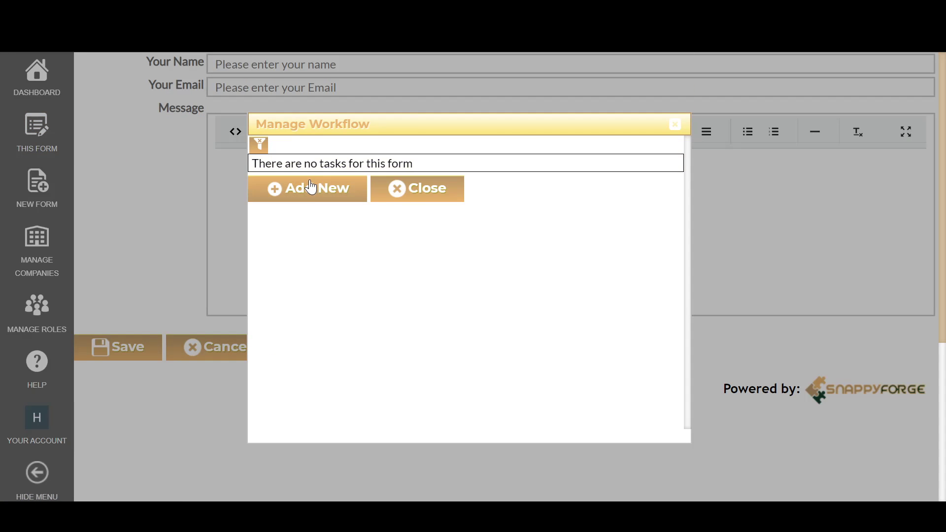
click(310, 188)
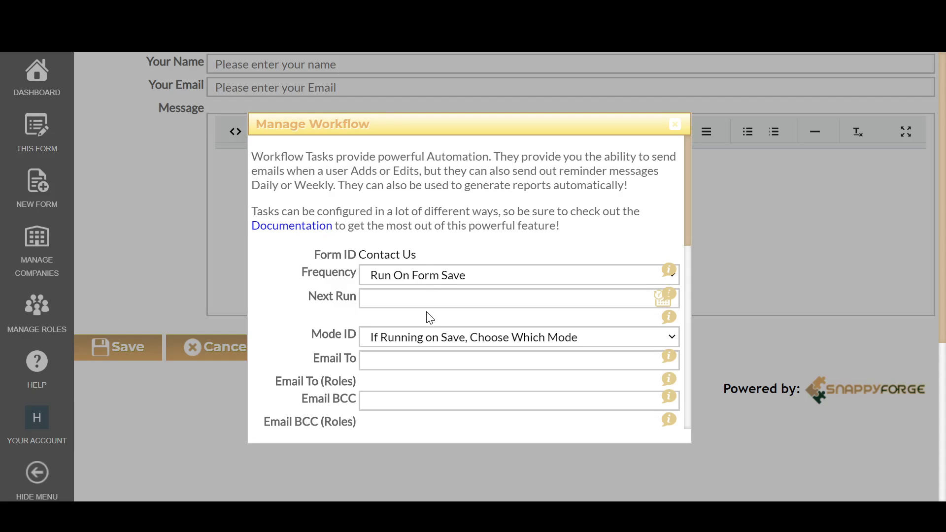
click(425, 336)
click(414, 373)
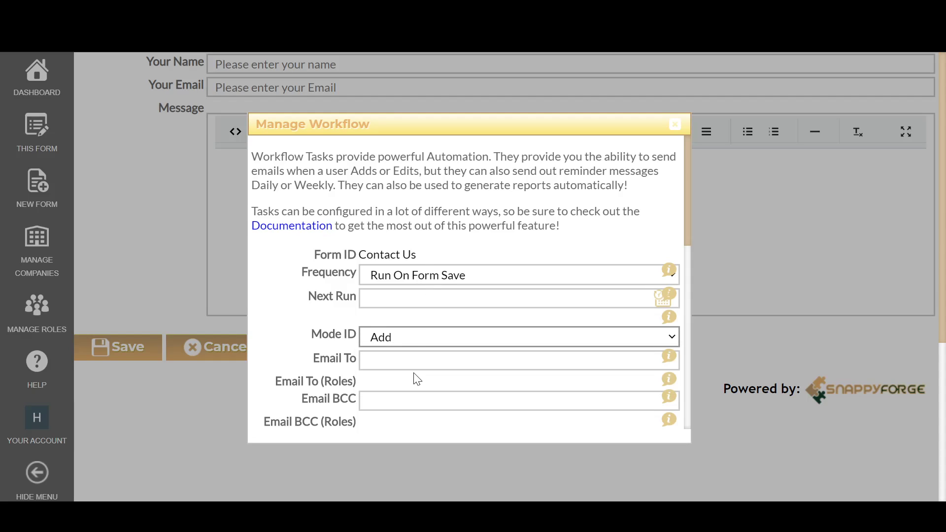
click(415, 361)
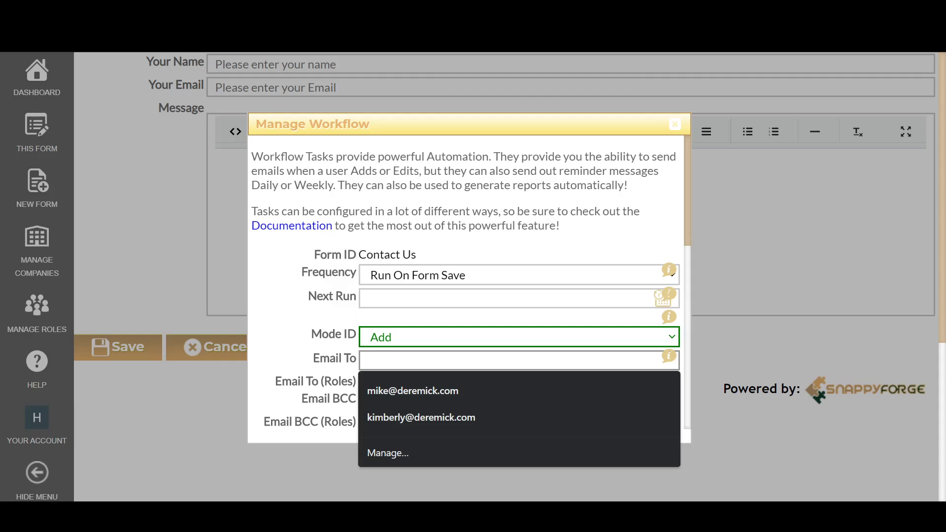
click(390, 390)
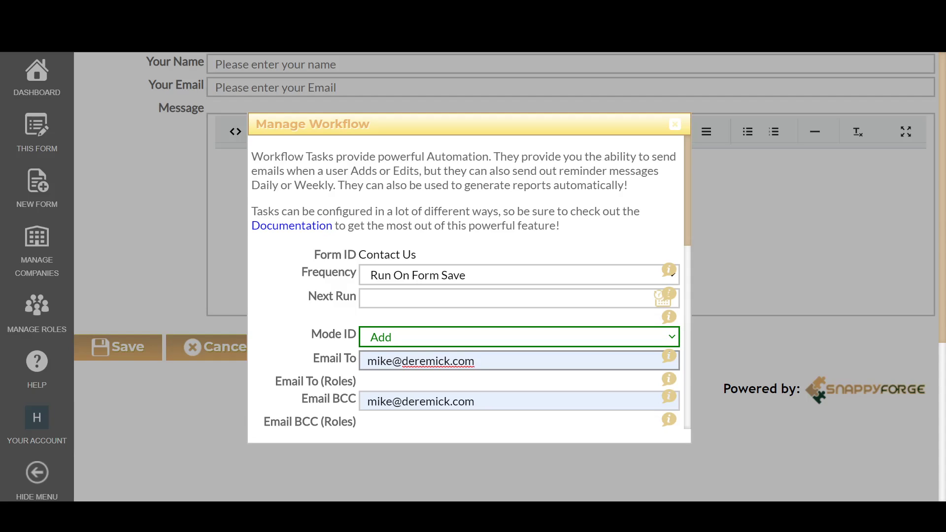
- Clear the autofilled Email BCC and set the task's Email Subject to "New Contact Form Entry"
scroll(468, 286, down, 2)
key(Tab)
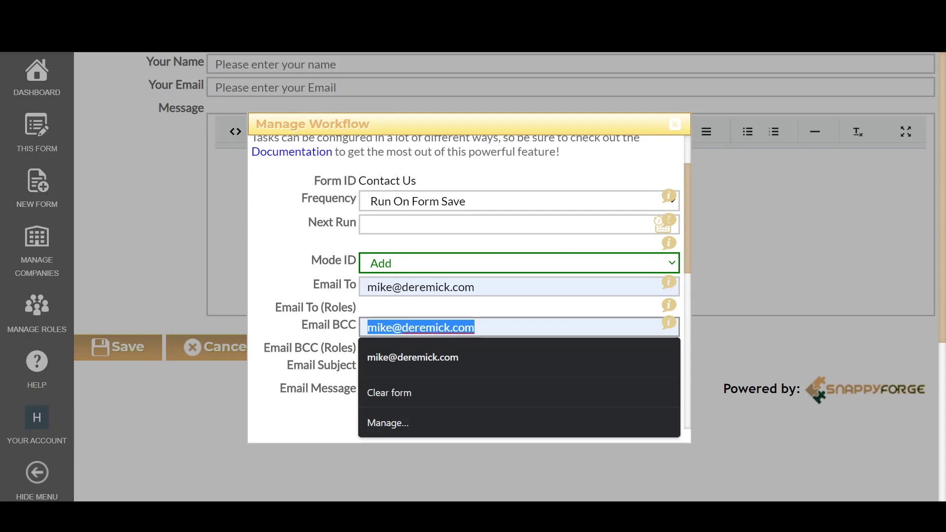
key(BackSpace)
key(Tab)
key(BackSpace)
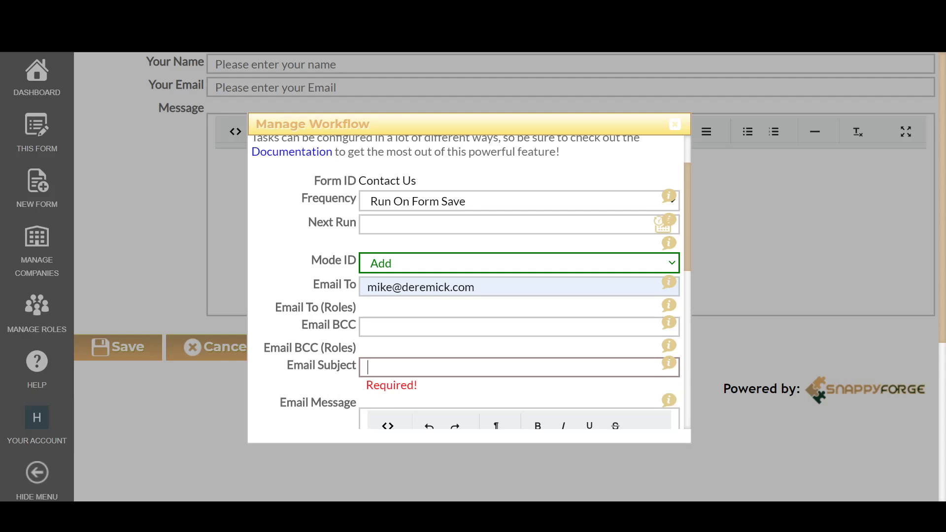
scroll(317, 361, down, 3)
click(384, 220)
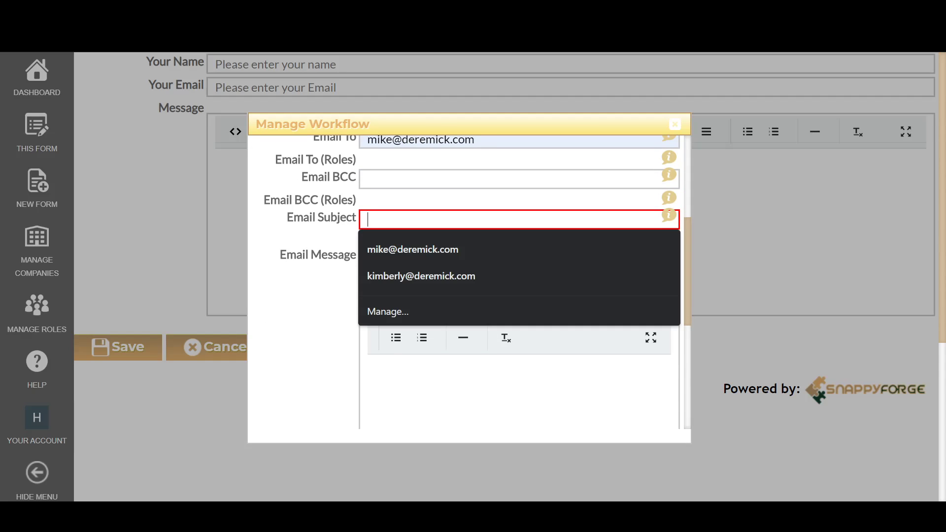
text(Ne)
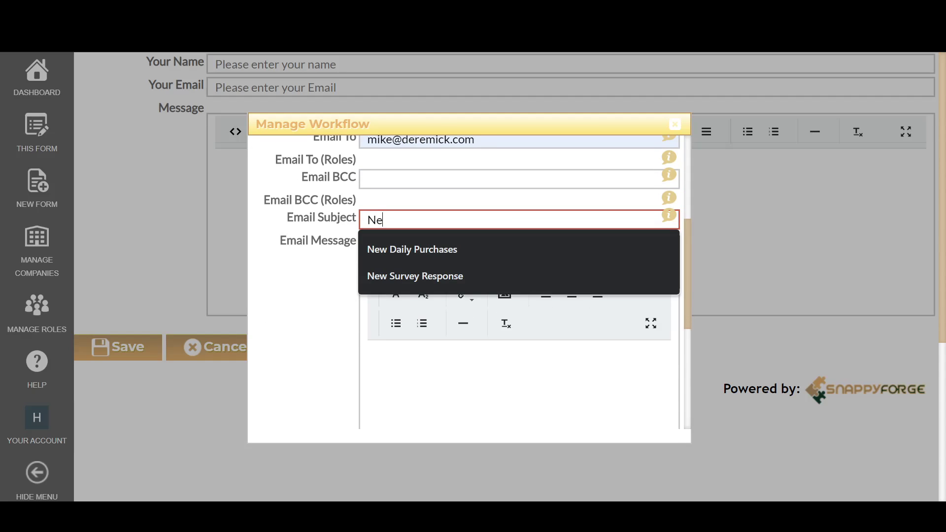
text(w Contact Form Entru)
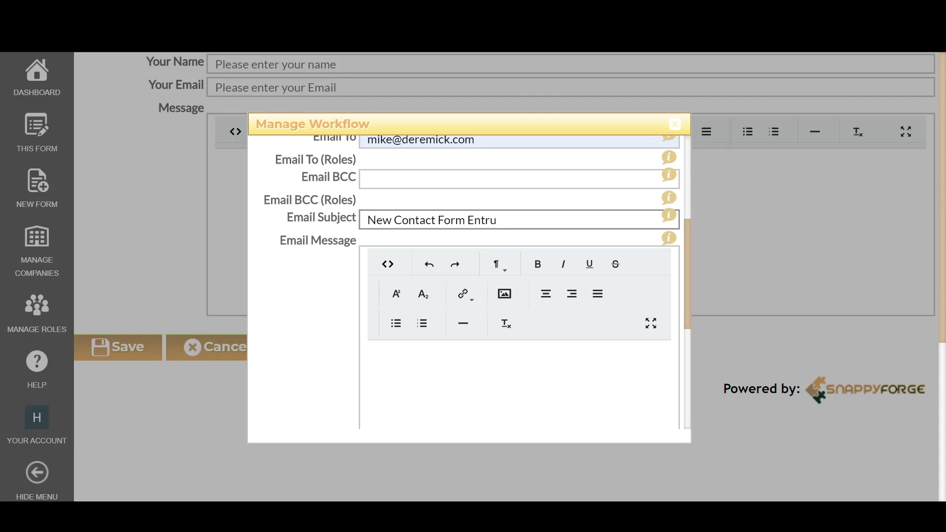
key(BackSpace)
text(y)
- Write the Email Message on three lines: "Email: ##Your Email##", "Name: ##Your Name##" and "Message: ##Message##"
click(393, 270)
click(393, 270)
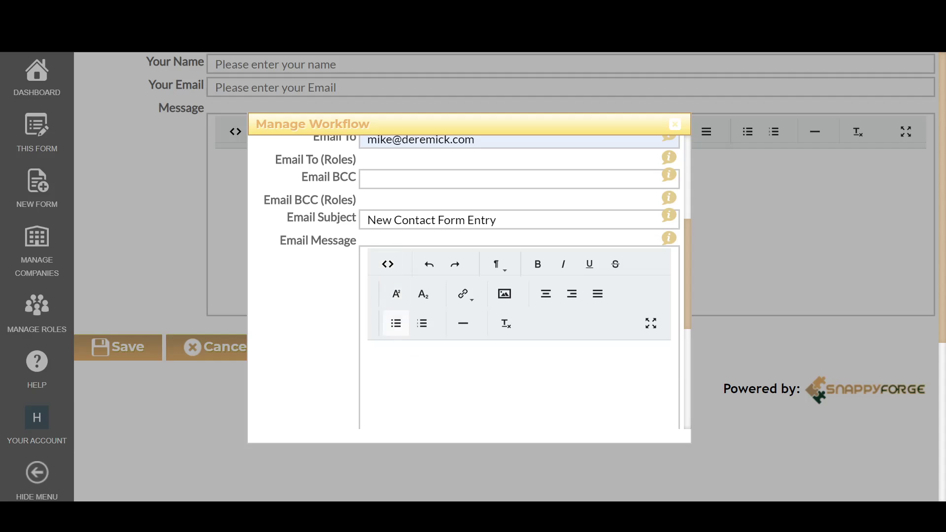
click(373, 350)
text(Ema)
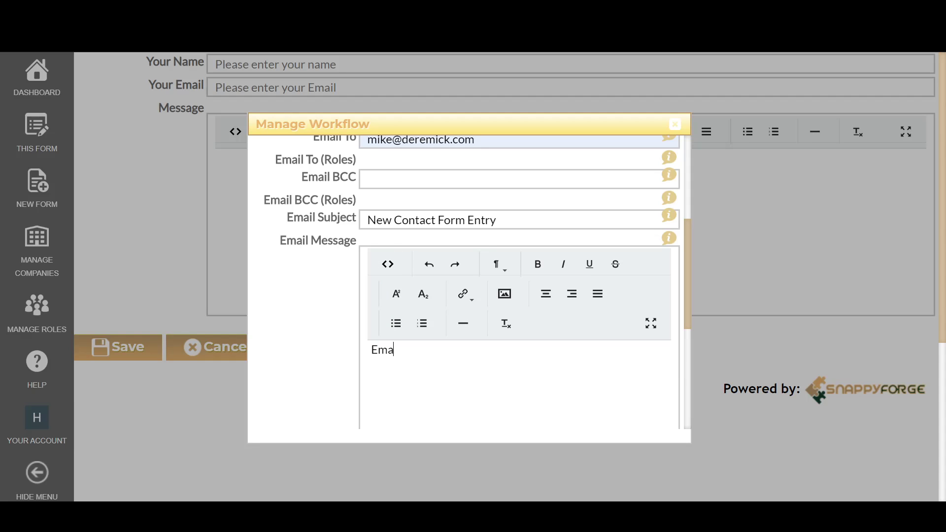
text(il: ##Your Email;)
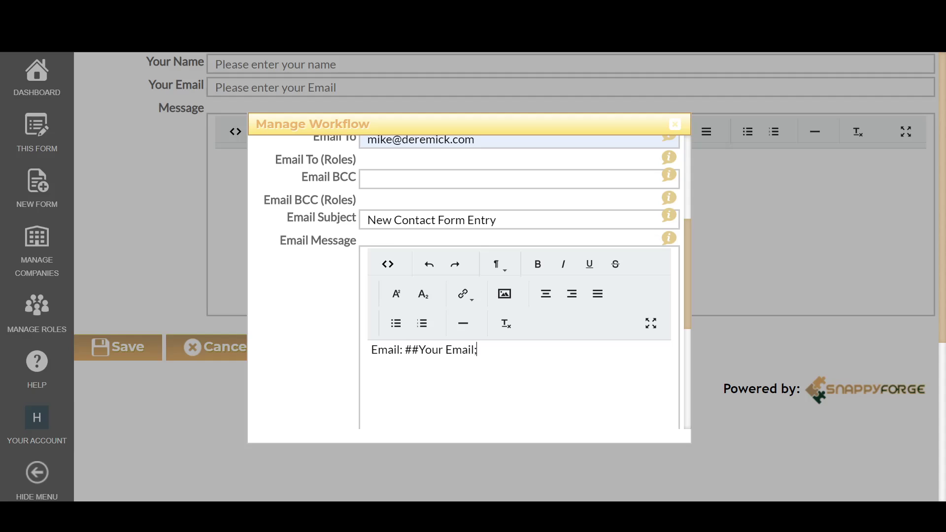
text(##Name: ##Your Name##)
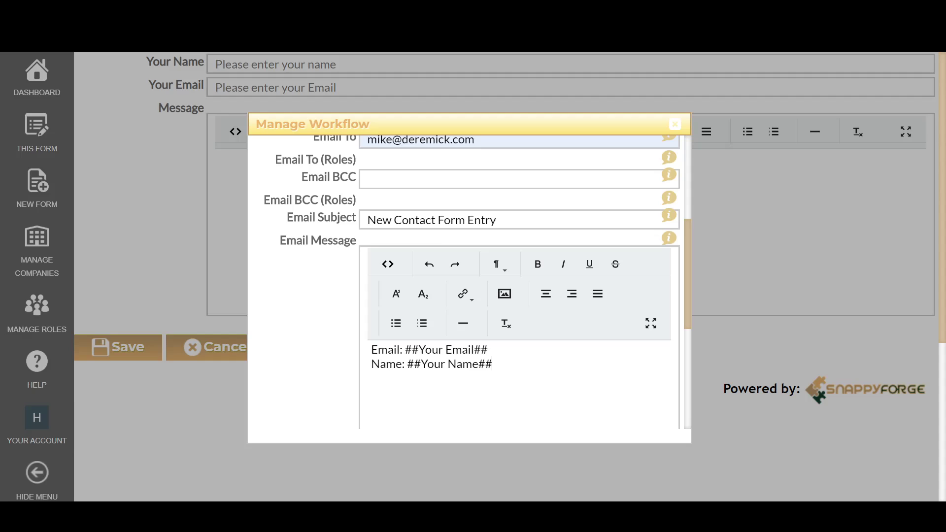
text(Message: ##Mess)
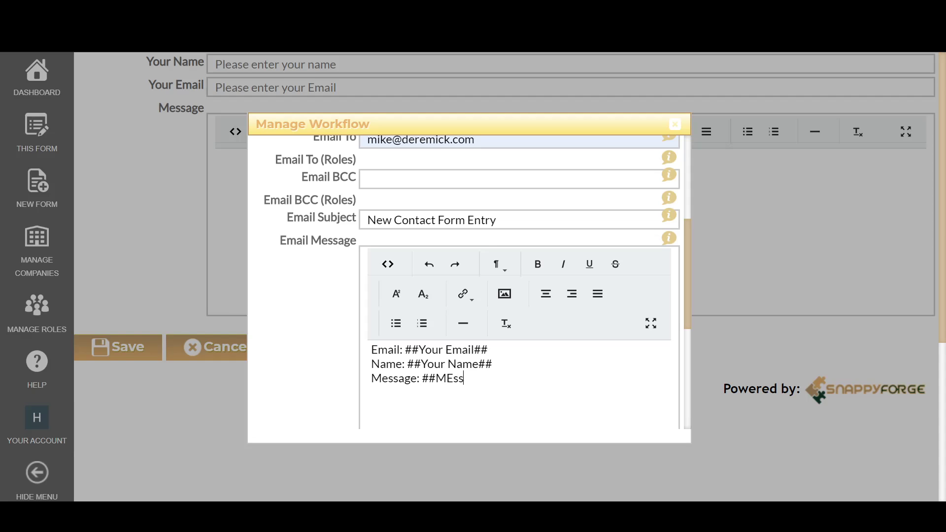
key(BackSpace)
key(BackSpace)
key(BackSpace)
text(essage##)
- Review the workflow task's mode, recipient, subject and the ## field placeholders in the email message
drag(405, 350, 488, 349)
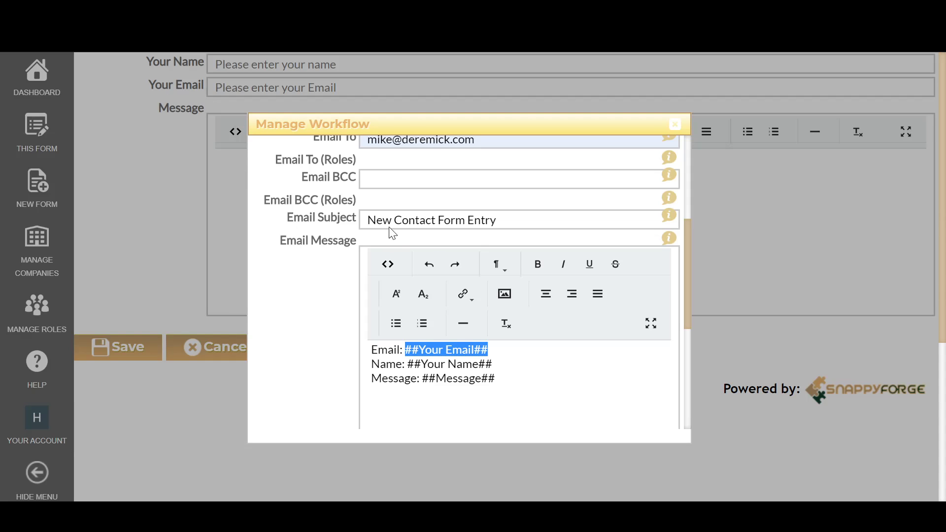
scroll(438, 215, up, 1)
scroll(438, 214, up, 2)
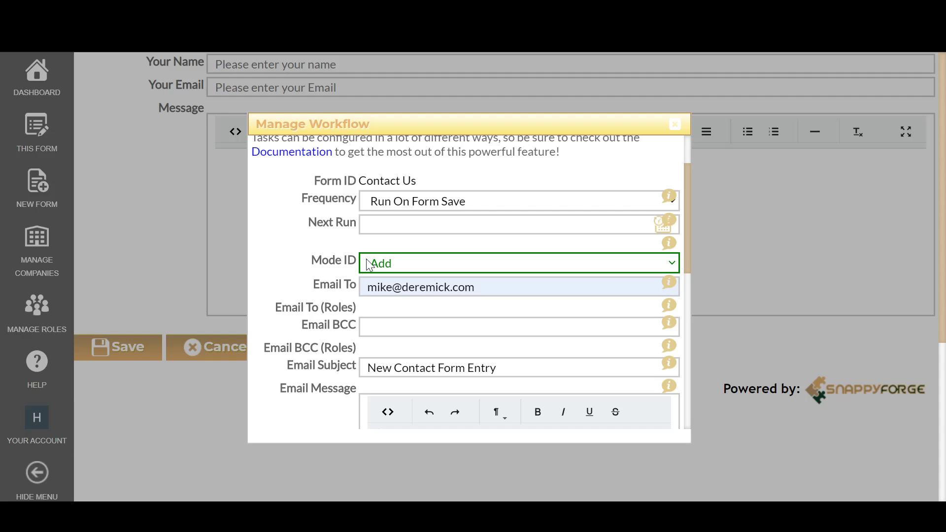
key(Tab)
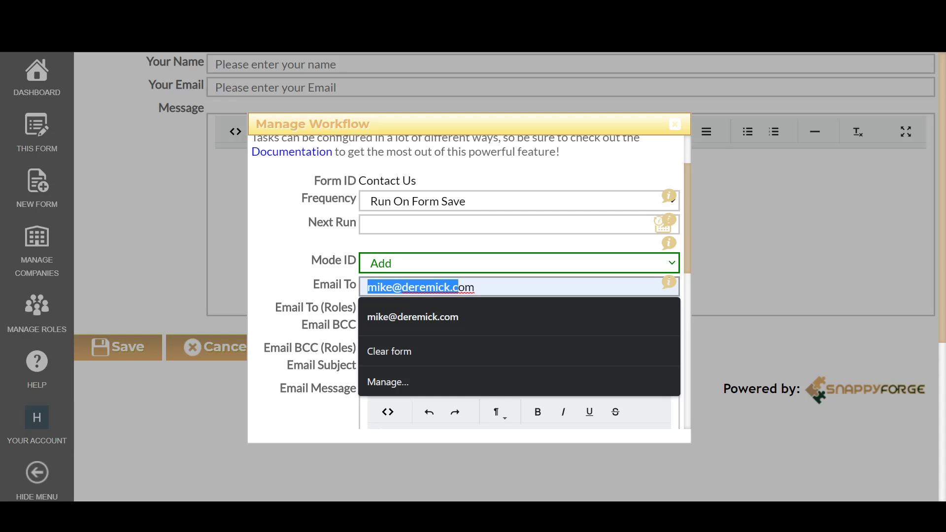
click(351, 297)
scroll(331, 334, down, 3)
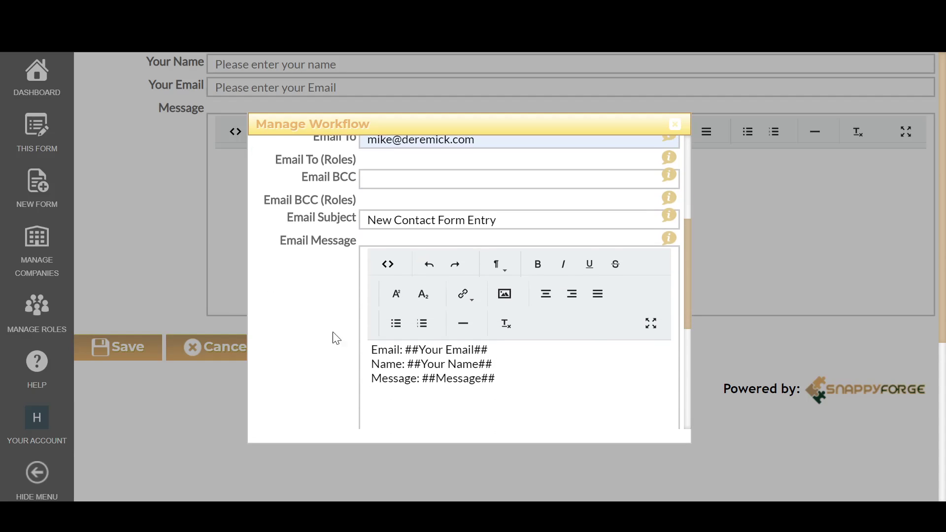
drag(367, 221, 496, 220)
click(496, 220)
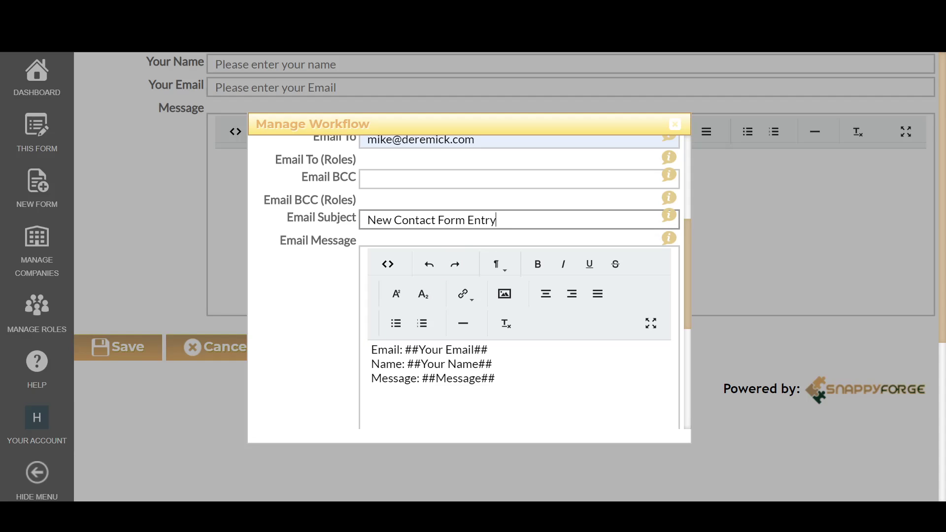
drag(371, 350, 495, 378)
click(495, 378)
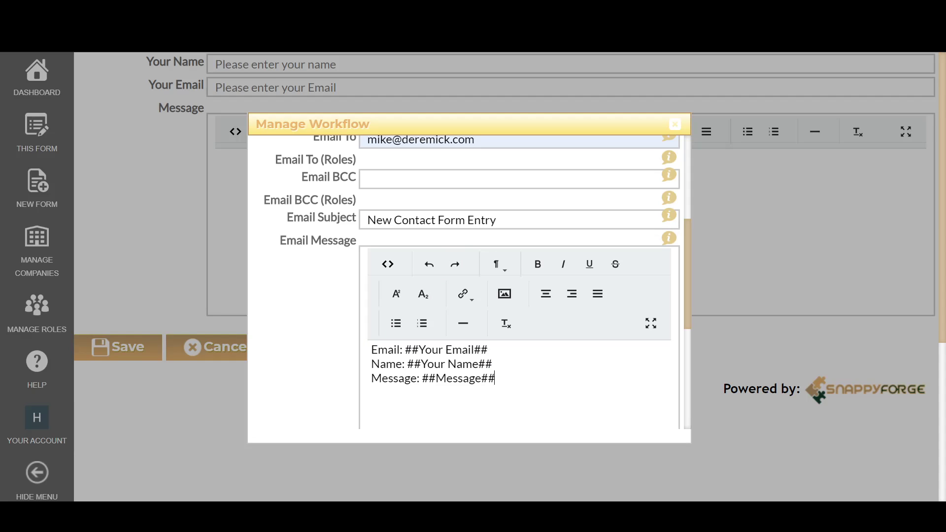
drag(405, 350, 488, 350)
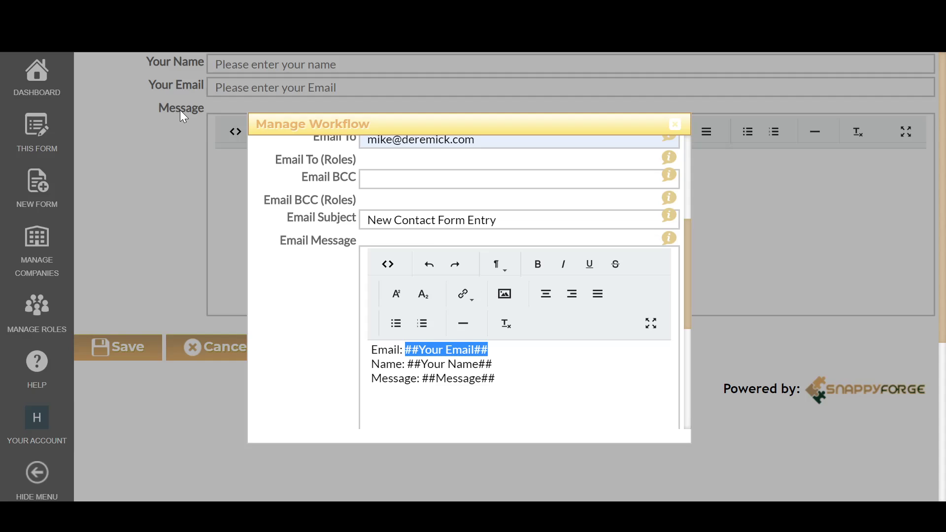
click(436, 378)
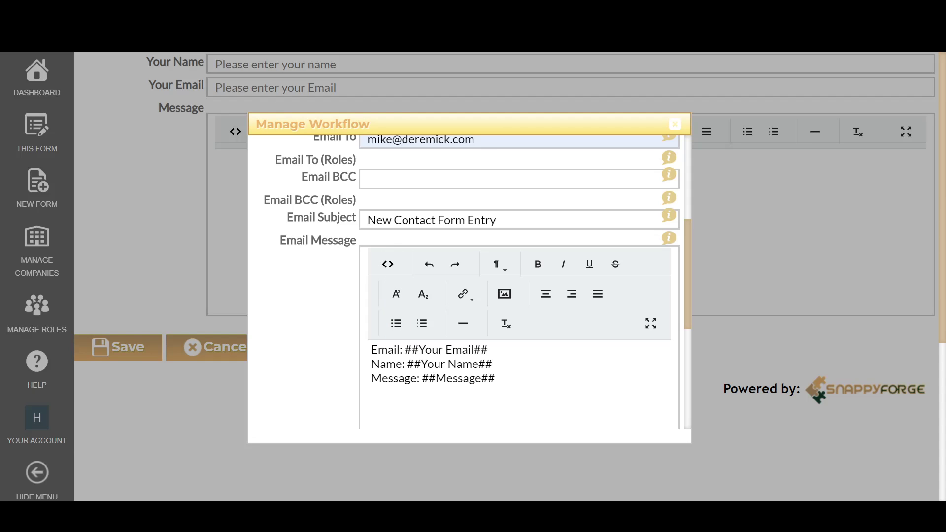
drag(407, 364, 492, 364)
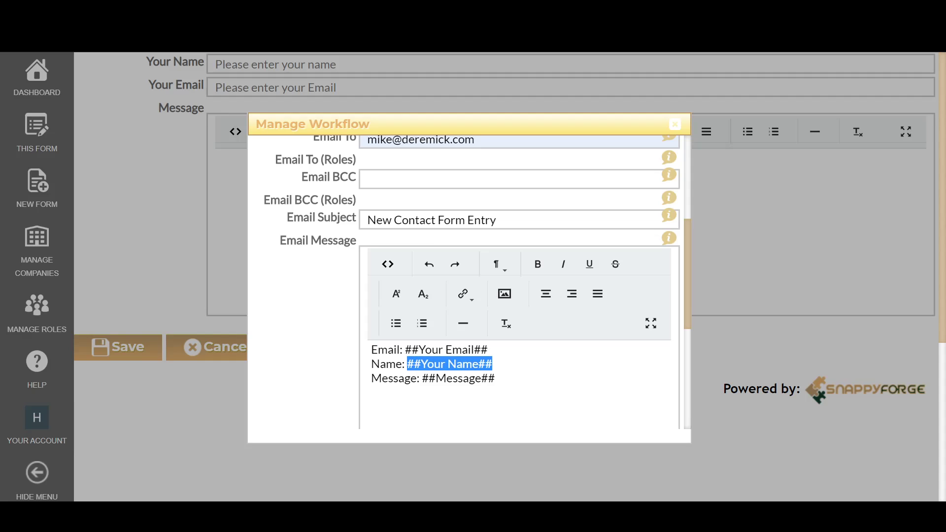
drag(422, 379, 494, 378)
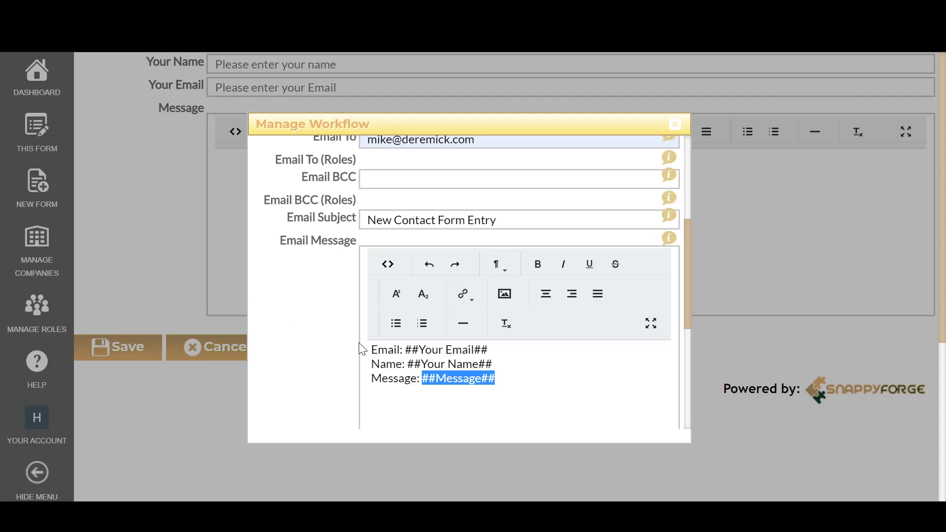
- Save the workflow task, letting execution continue past the debugger breakpoint in Visual Studio, and close the workflow manager
scroll(346, 338, down, 1)
scroll(346, 338, down, 10)
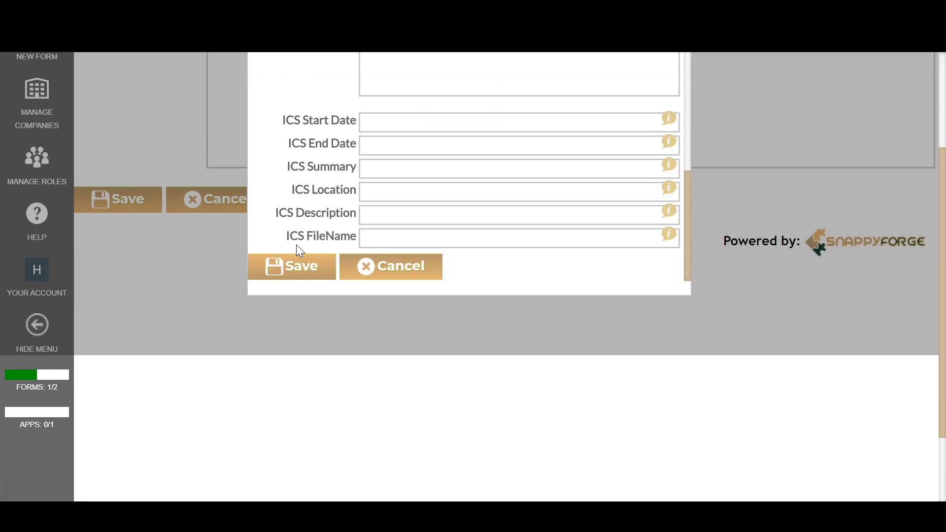
click(292, 269)
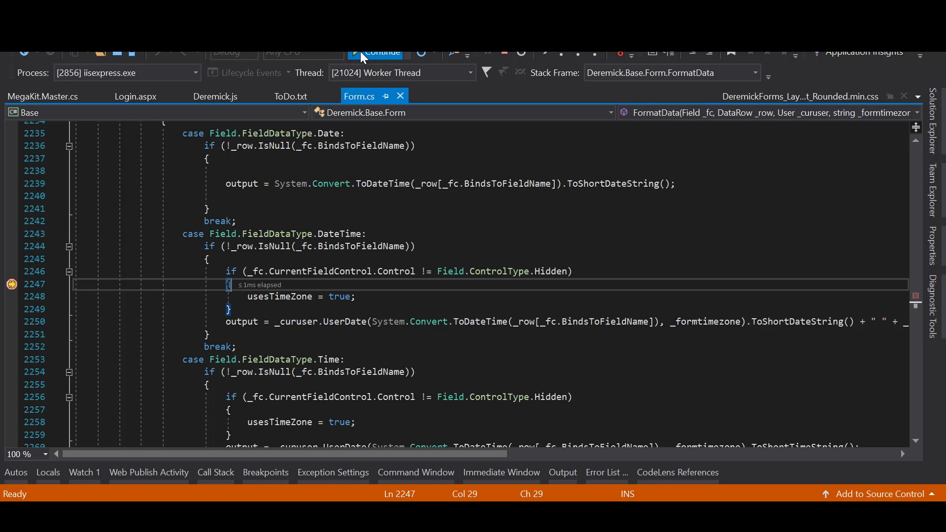
click(367, 54)
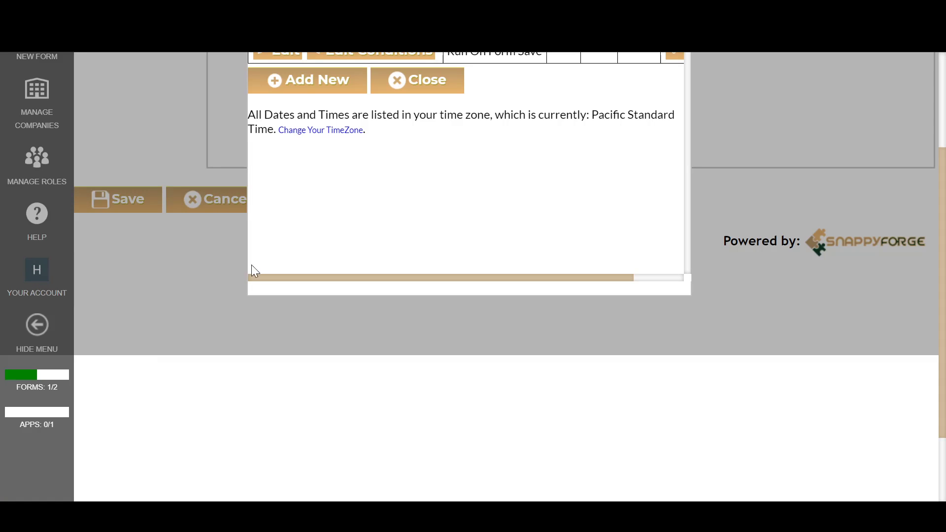
scroll(386, 226, up, 3)
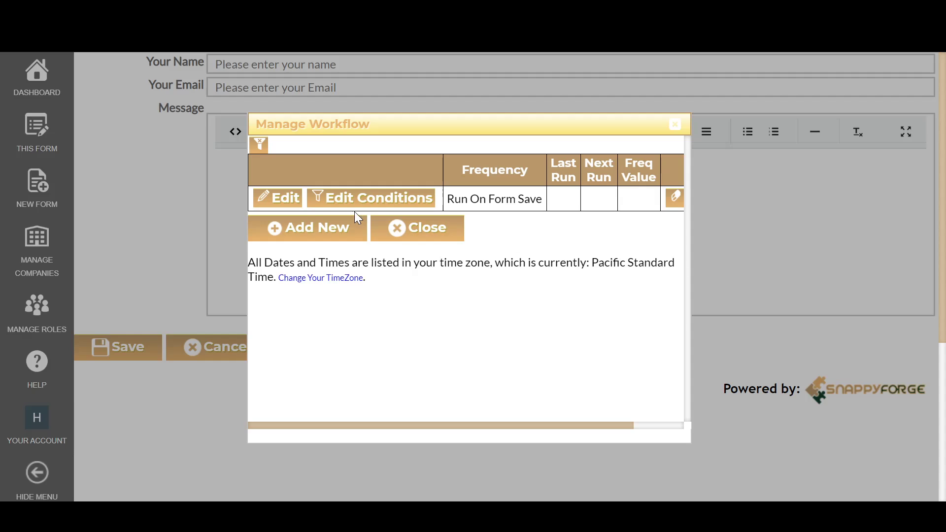
click(418, 228)
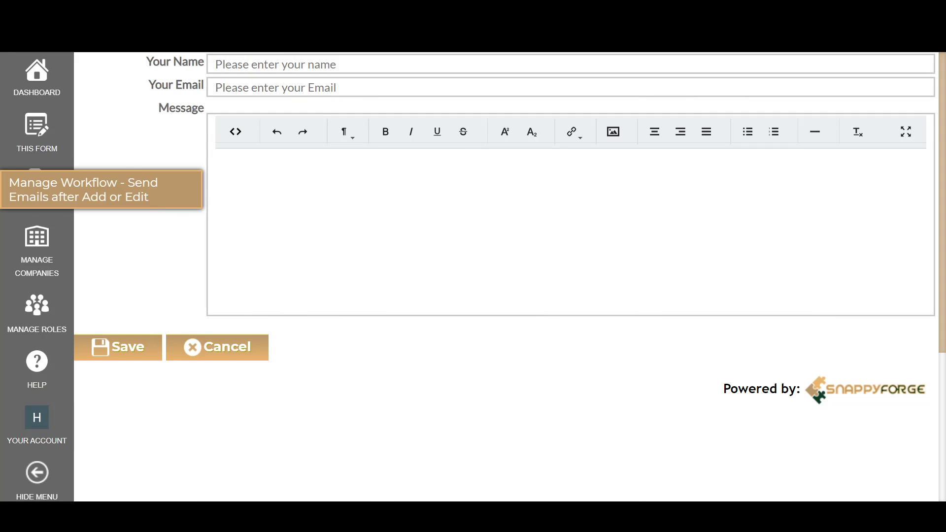
- Examine the form's direct link and widget sharing options, and close the dialog
mouse_move(32, 139)
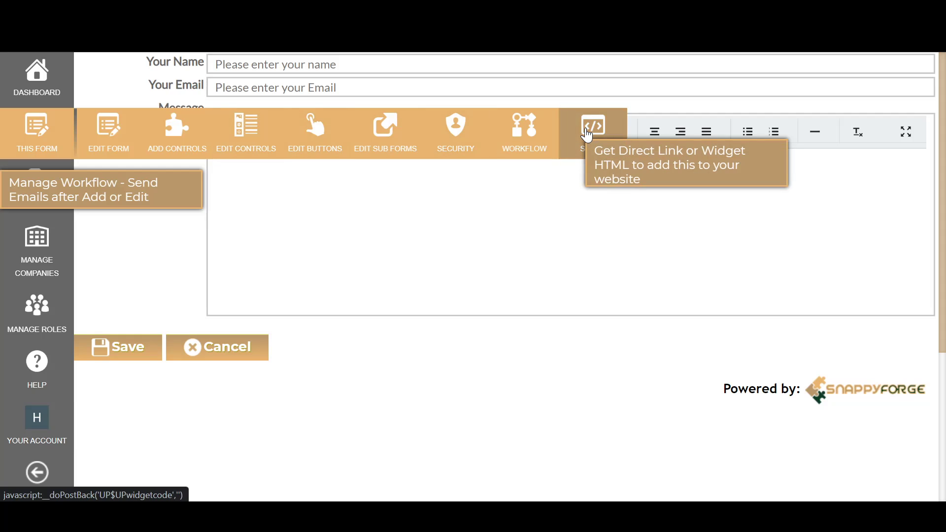
click(587, 135)
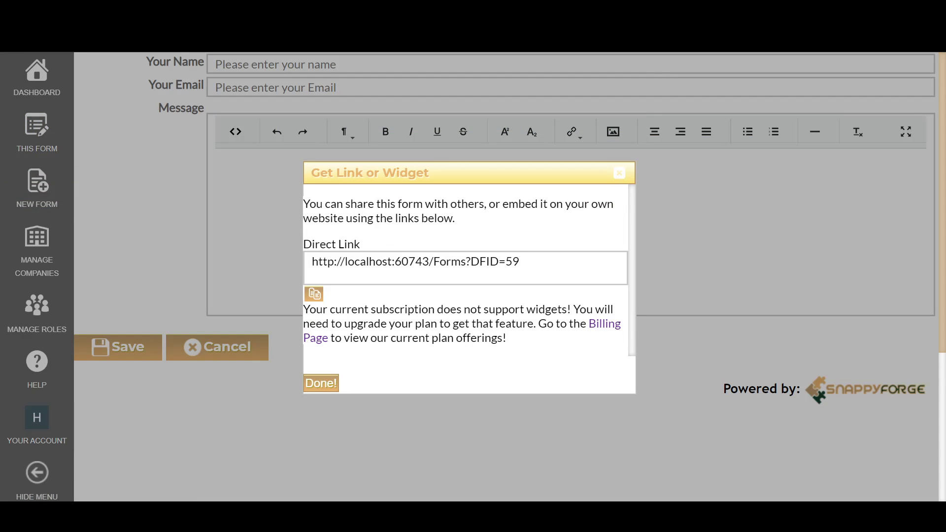
drag(542, 262, 285, 264)
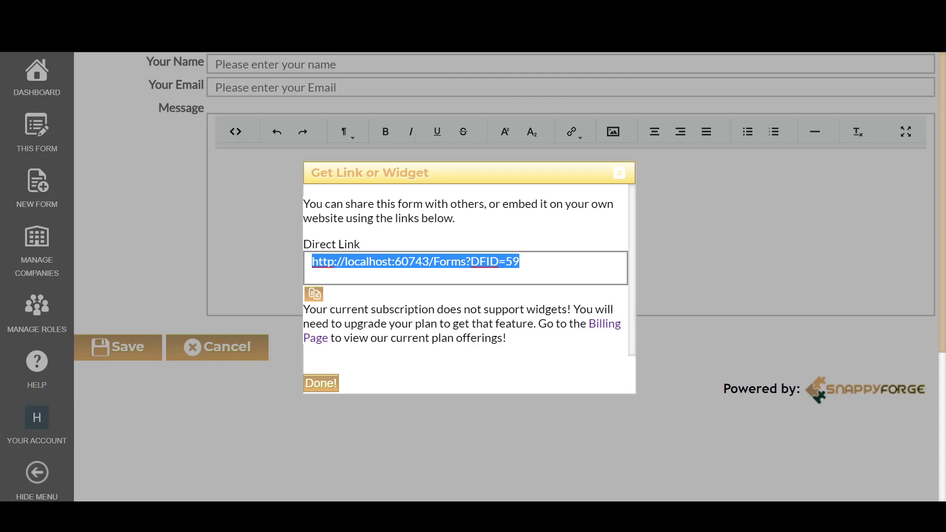
click(519, 262)
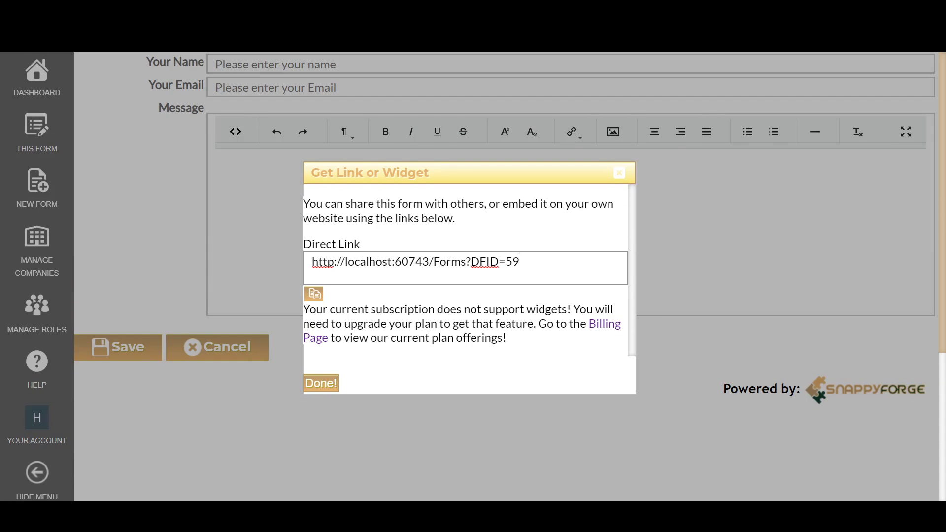
click(619, 173)
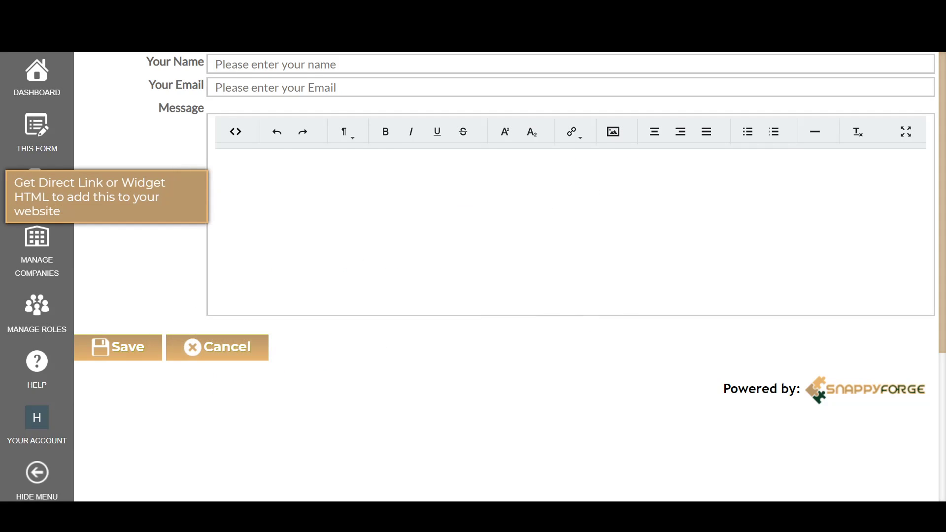
- Sign out of the account and submit the empty form to test its required-field validation
mouse_move(40, 419)
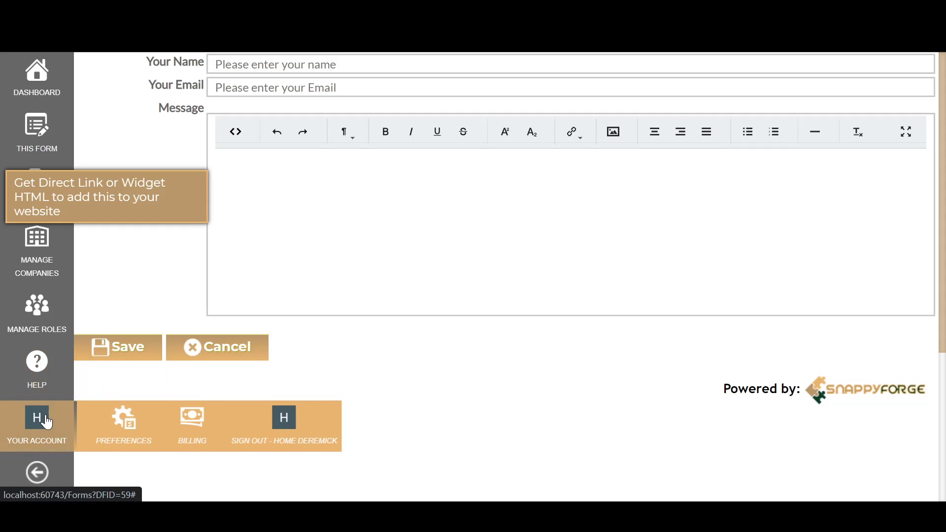
click(246, 417)
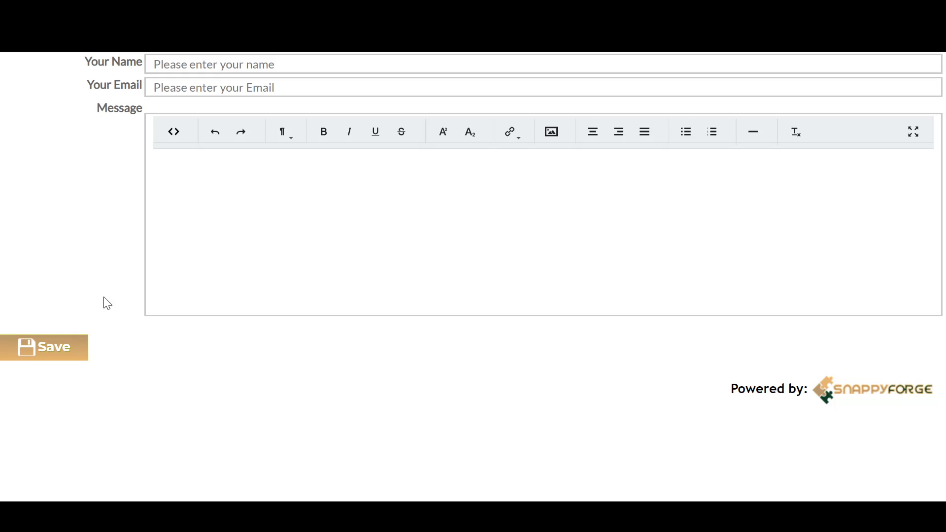
click(59, 348)
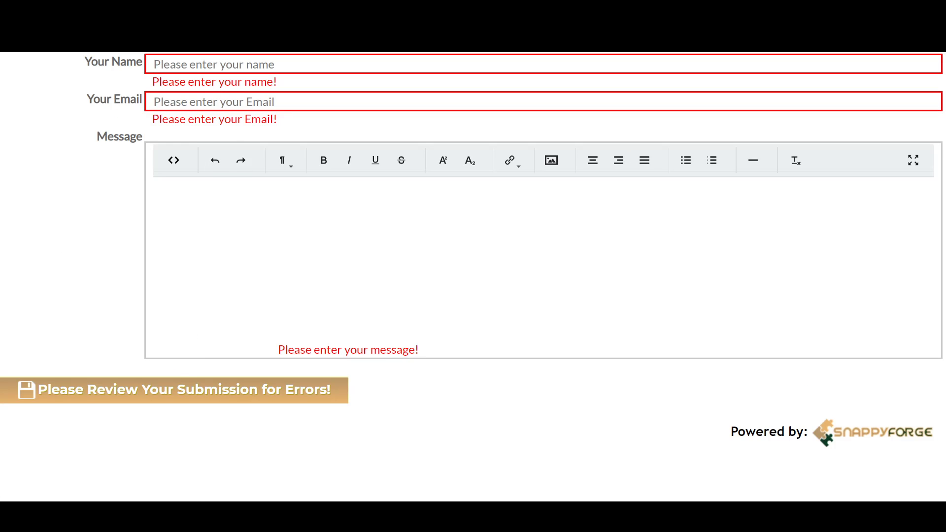
- Fill in the second saved contact's name and e-mail, enter "Testing" as the message, and submit the form
click(197, 65)
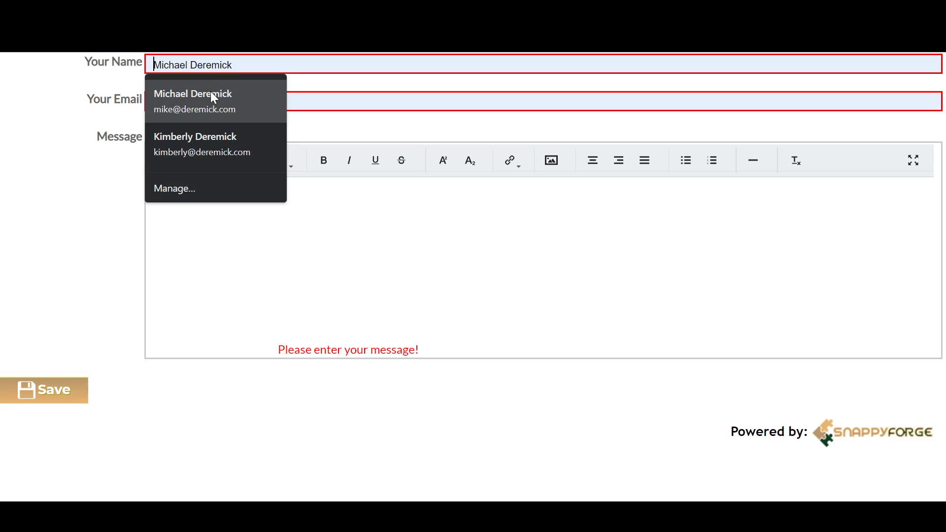
click(197, 138)
click(157, 157)
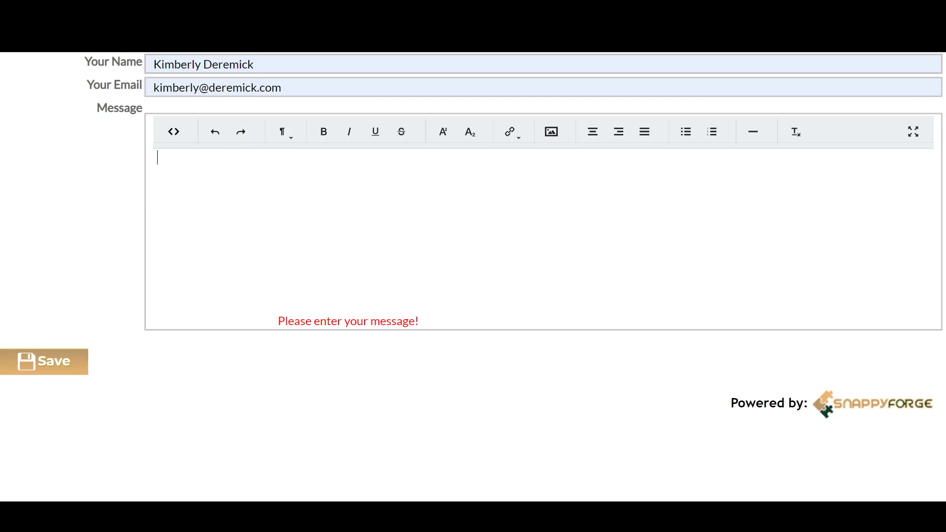
text(Testing)
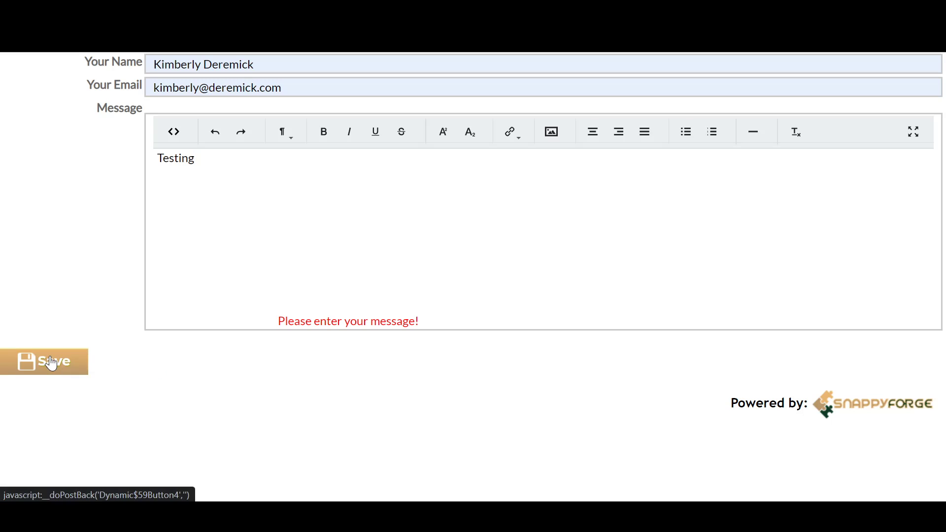
click(55, 373)
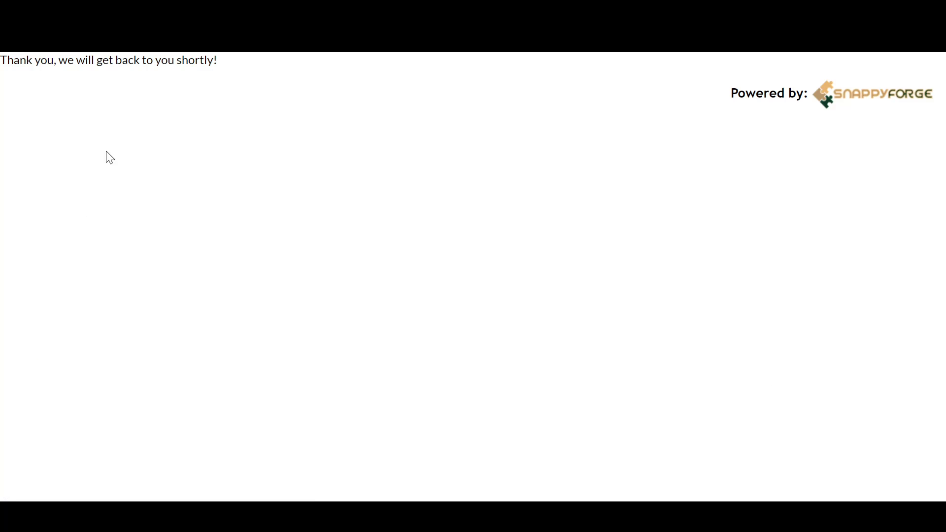
mouse_move(7, 60)
mouse_down()
mouse_move(235, 67)
mouse_move(2, 74)
mouse_move(6, 59)
mouse_up()
click(237, 68)
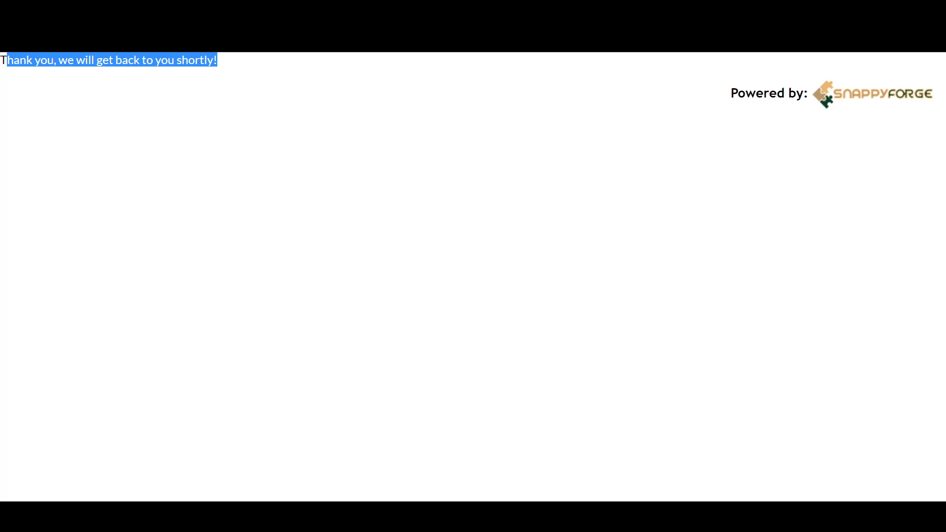
click(294, 89)
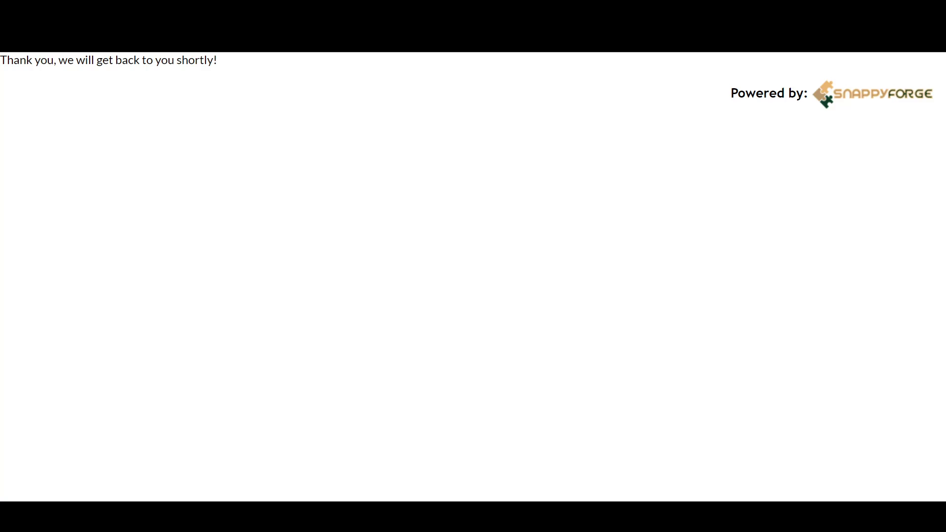
key(ctrl+t)
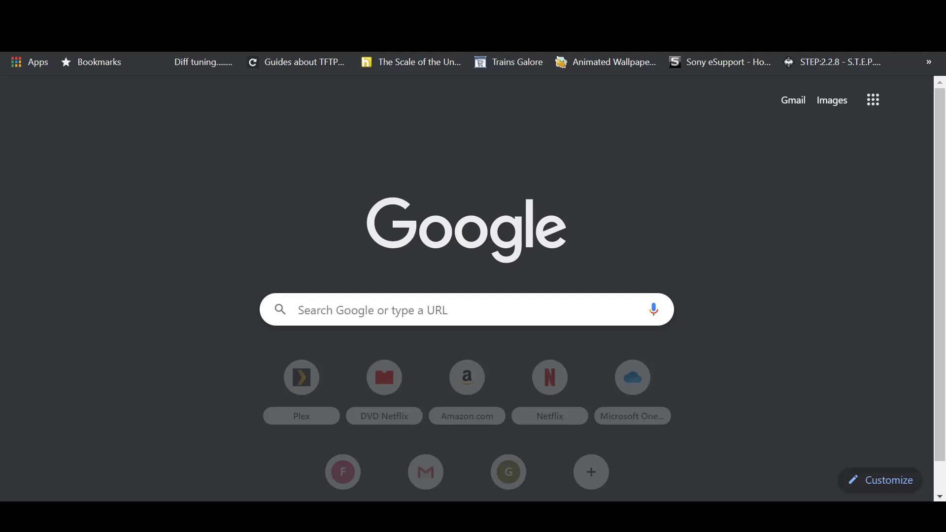
key(ctrl+w)
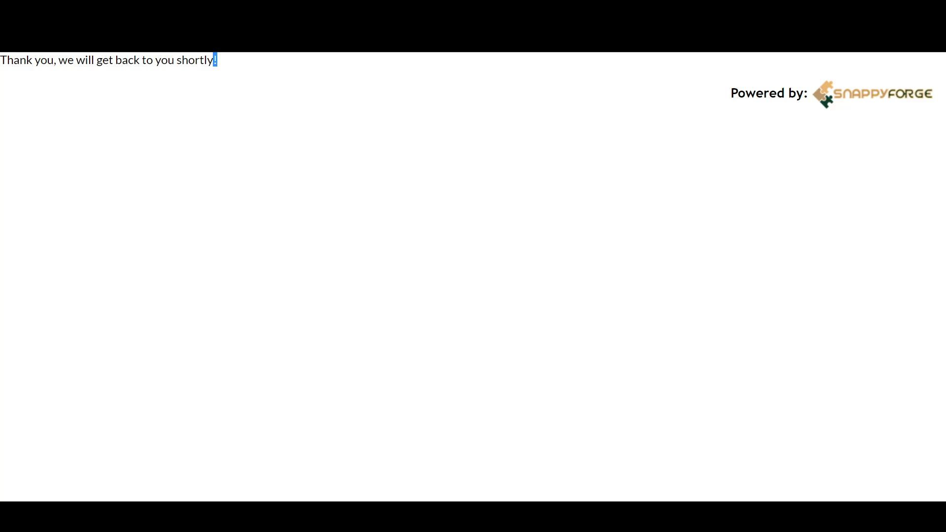
drag(217, 60, 1, 59)
click(1, 60)
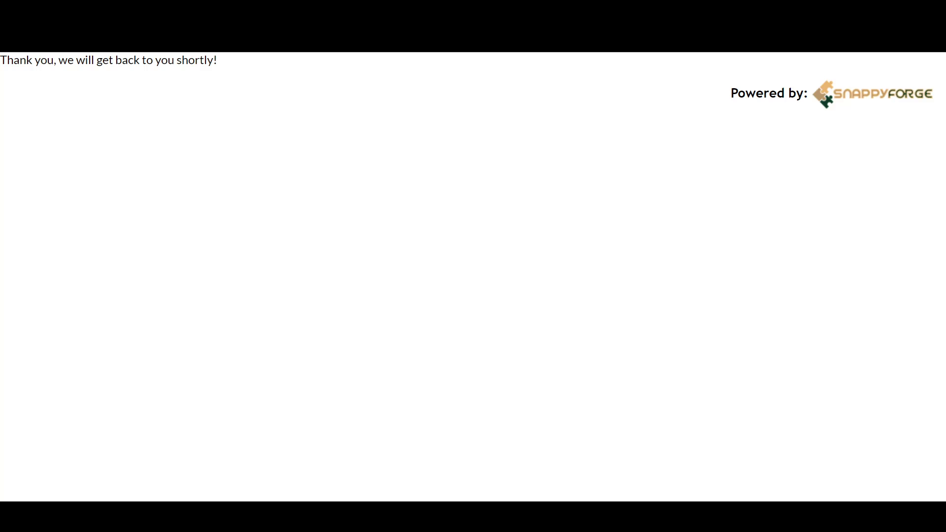